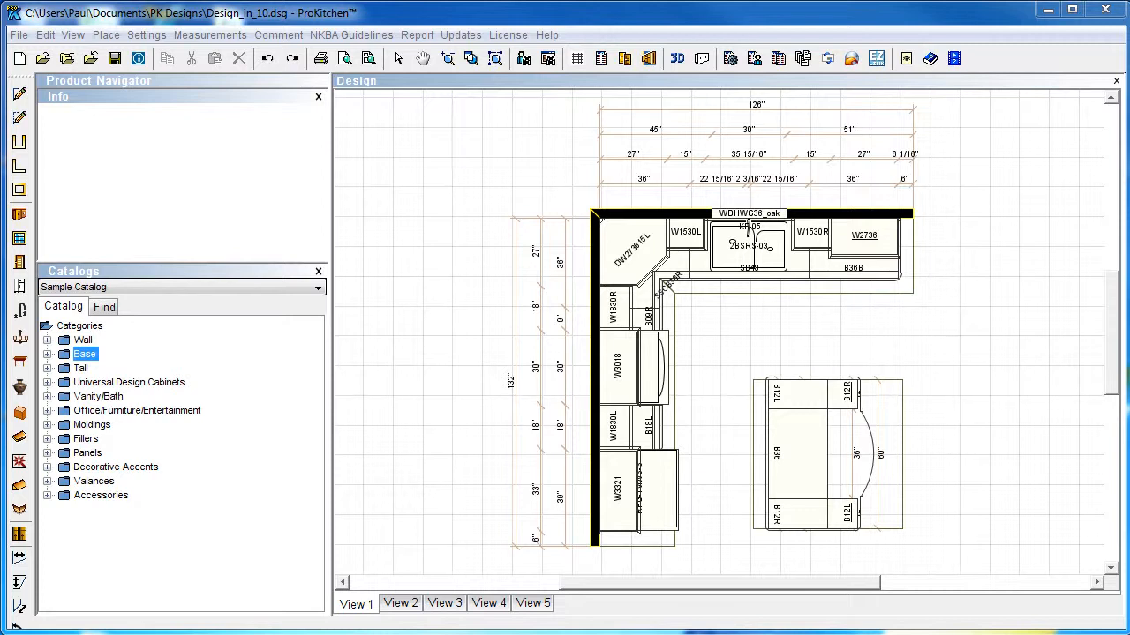
Step: Show the Comment Toolbar
left_click(73, 35)
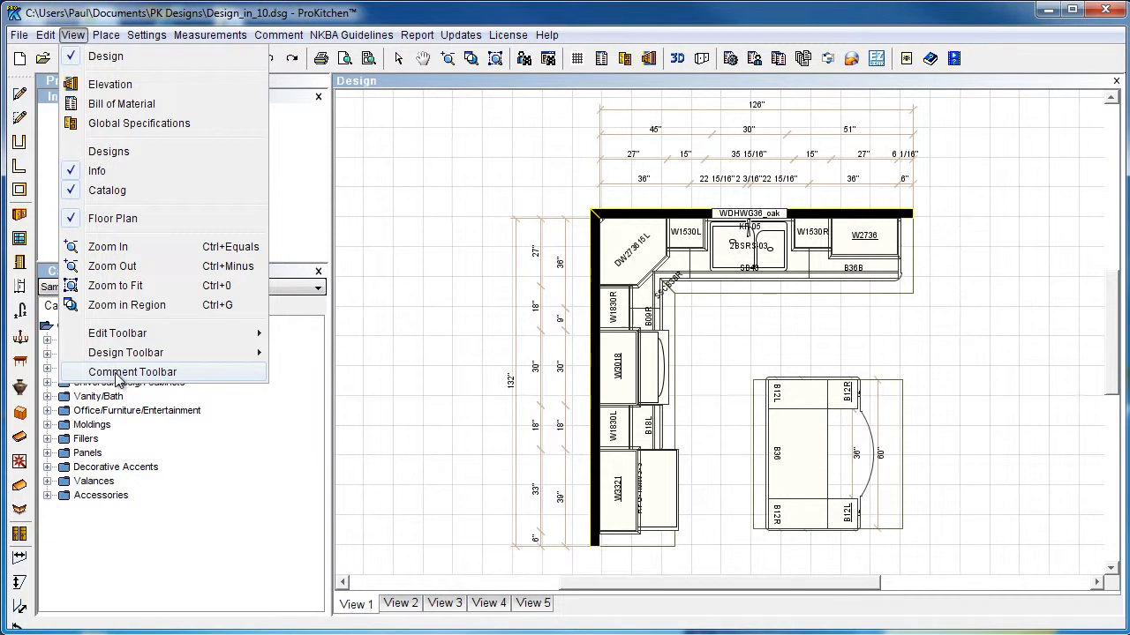
left_click(118, 374)
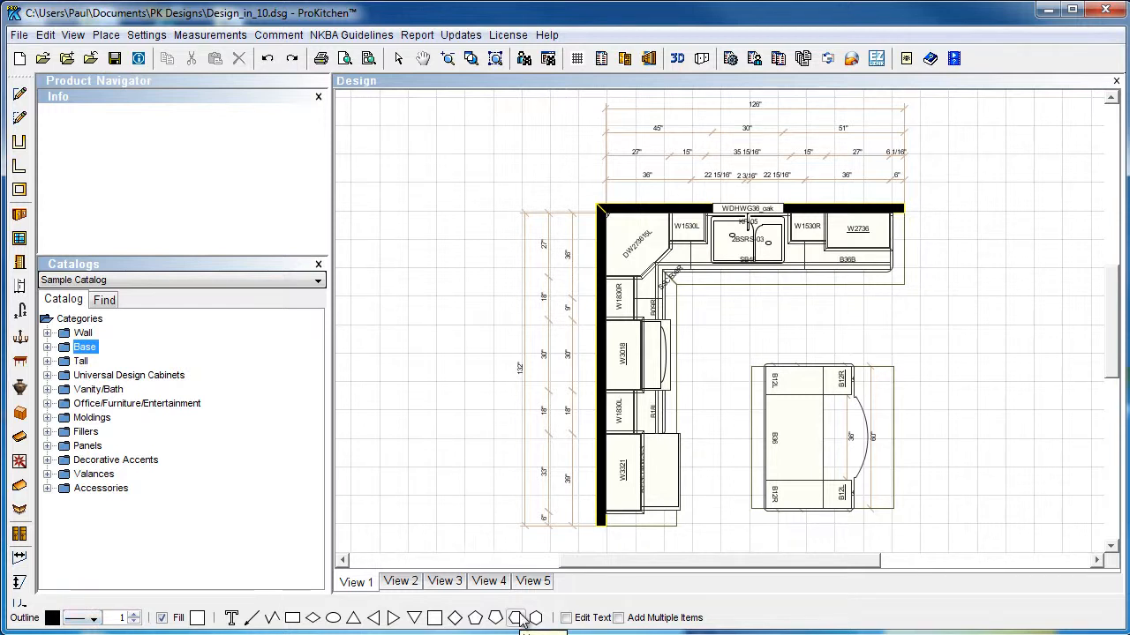
Step: Place a rectangle and a diamond below it in the empty area left of the floor plan
left_click(292, 618)
left_click_drag(403, 298, 460, 337)
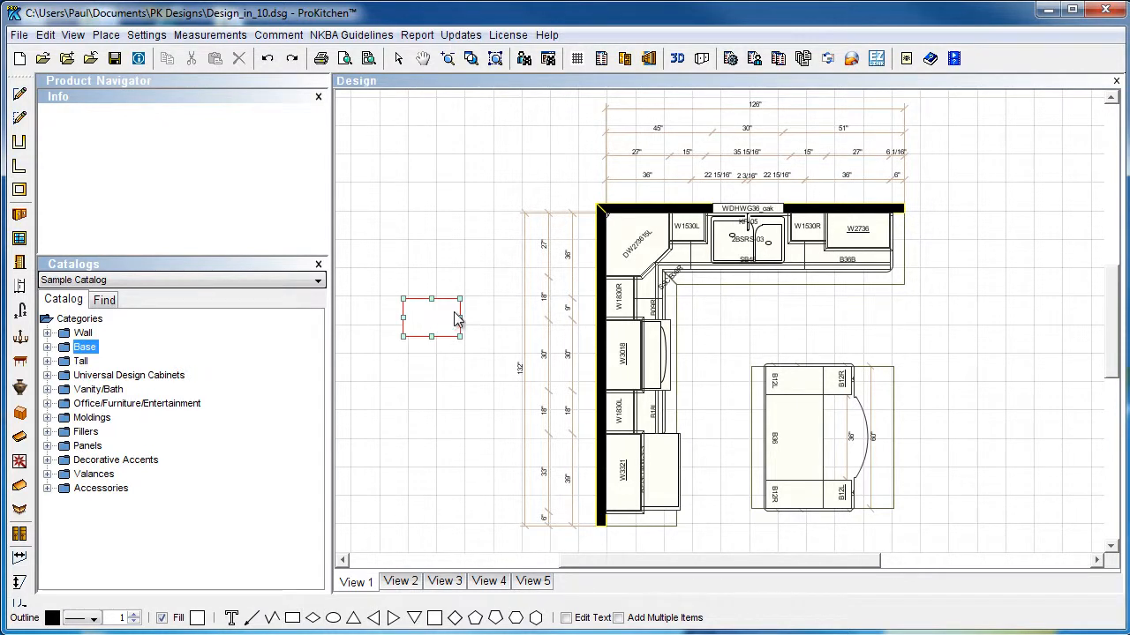
left_click(314, 618)
left_click(432, 391)
left_click(432, 479)
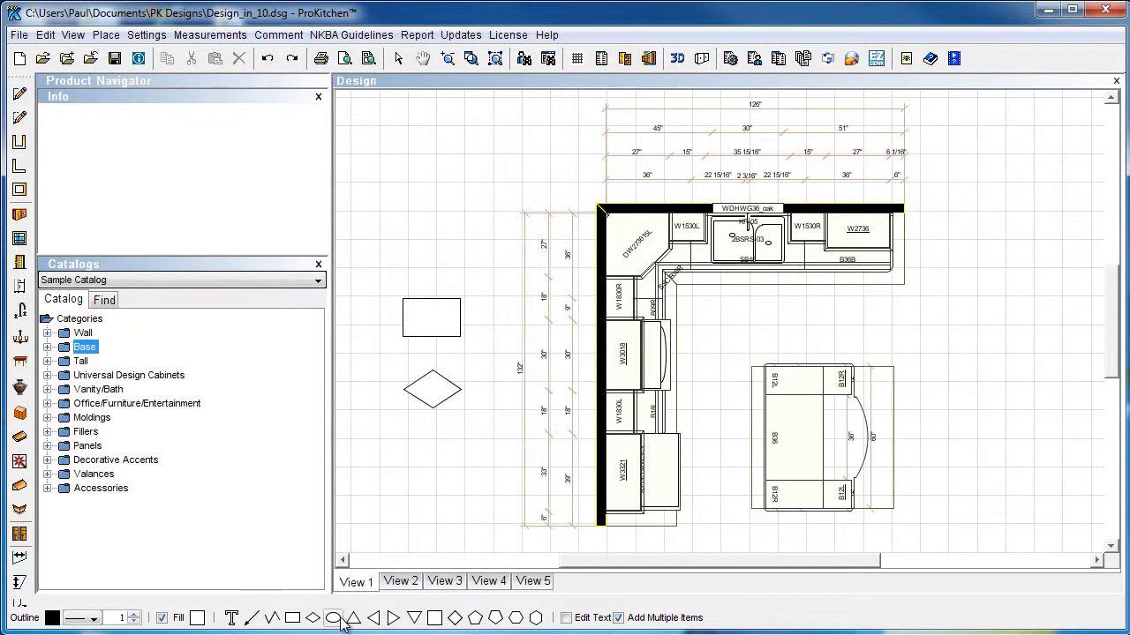
Step: Place three ellipses above the floor plan with Add Multiple Items on, and a single ellipse below the diamond with it off
left_click(419, 144)
left_click(505, 142)
left_click(618, 142)
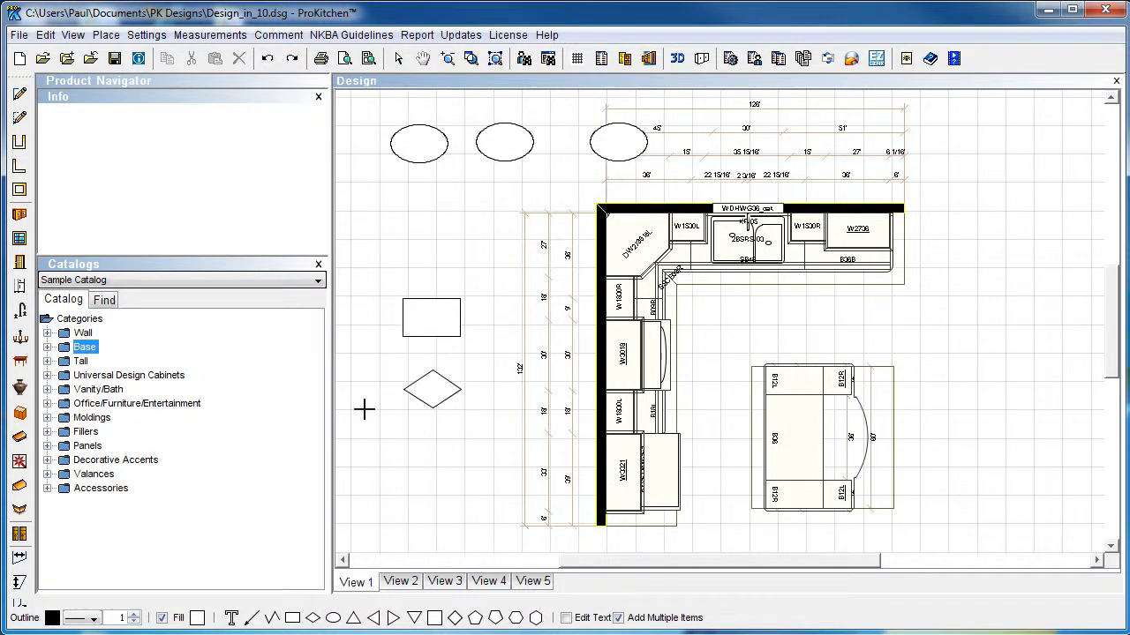
left_click(619, 618)
left_click(415, 455)
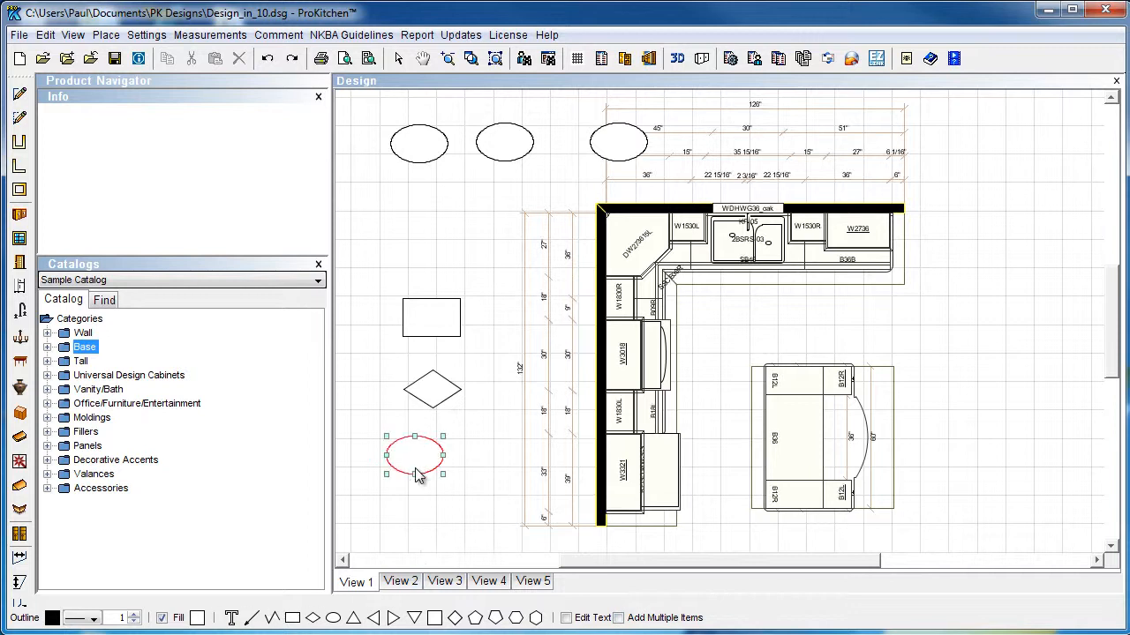
Step: Delete the rectangle, the diamond and all the ellipses around the floor plan
left_click(458, 488)
left_click(406, 465)
left_click(441, 318)
key("Delete")
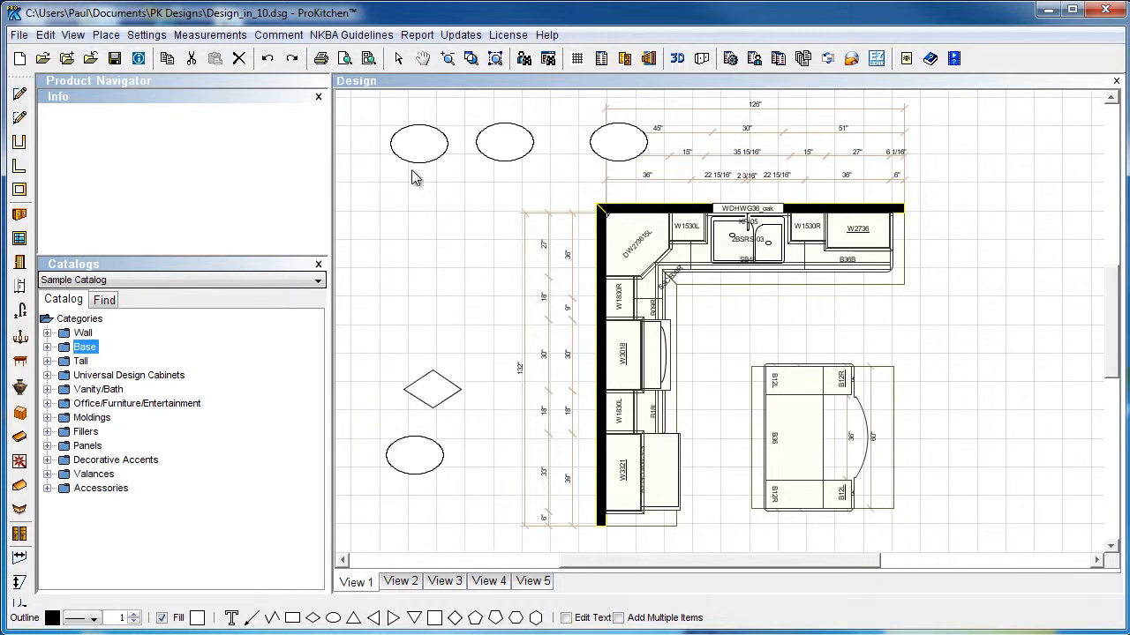
left_click(413, 152)
key("Delete")
left_click(511, 143)
key("Delete")
left_click(623, 154)
key("Delete")
left_click(436, 391)
key("Delete")
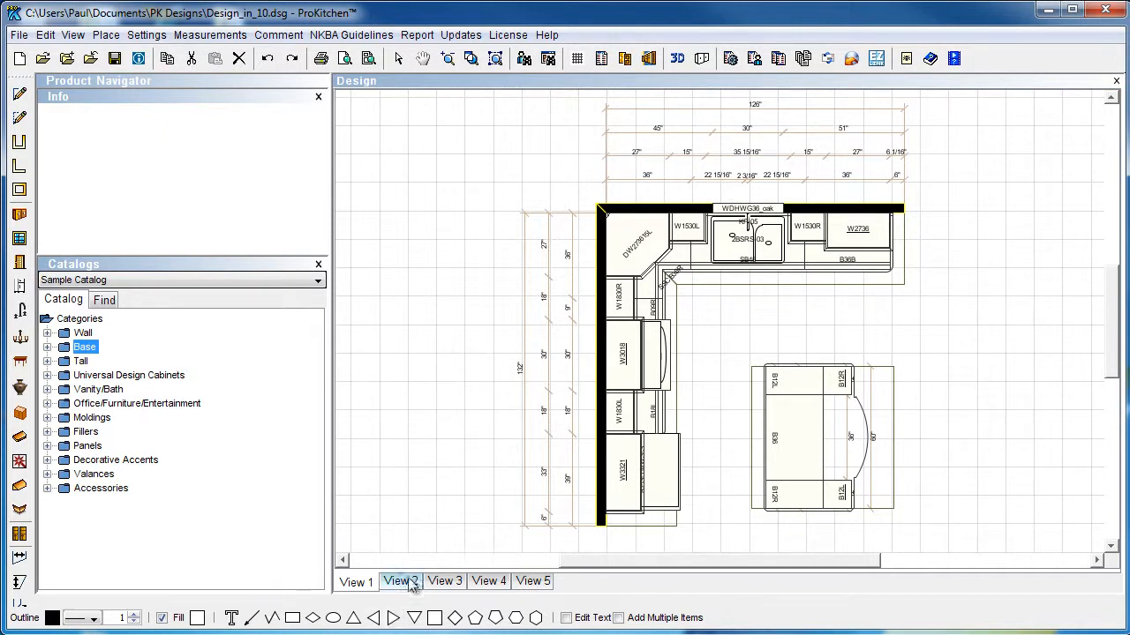
Step: Place a right-pointing triangle left of the floor plan's vertical wall and give it the text "EL 1"
left_click(436, 355)
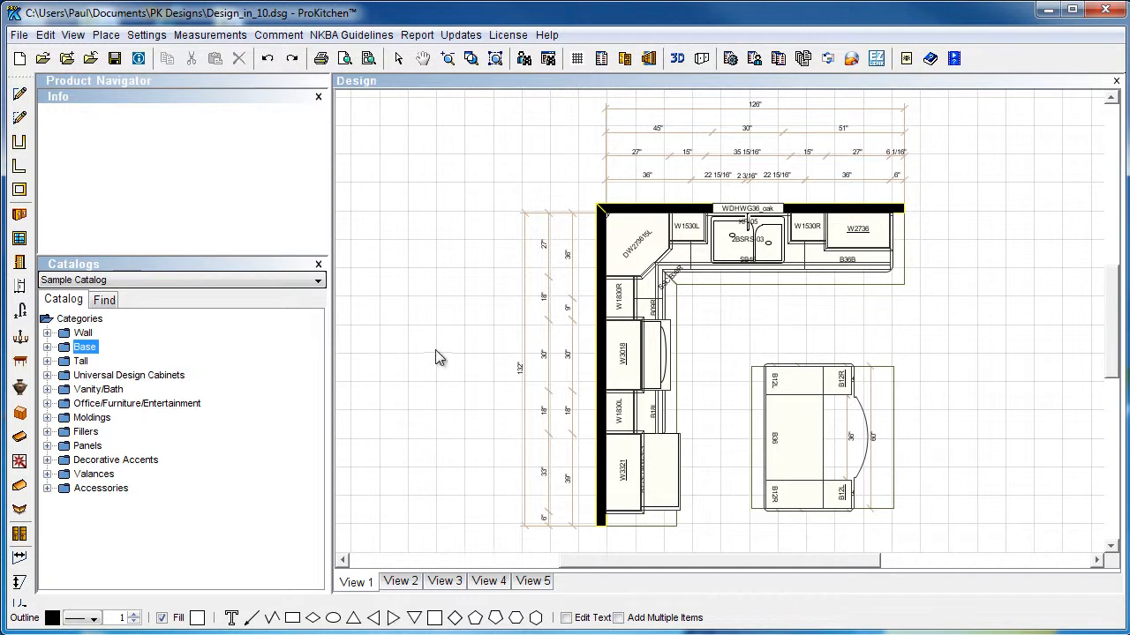
left_click(394, 618)
left_click_drag(446, 352, 459, 360)
right_click(444, 350)
mouse_move(480, 382)
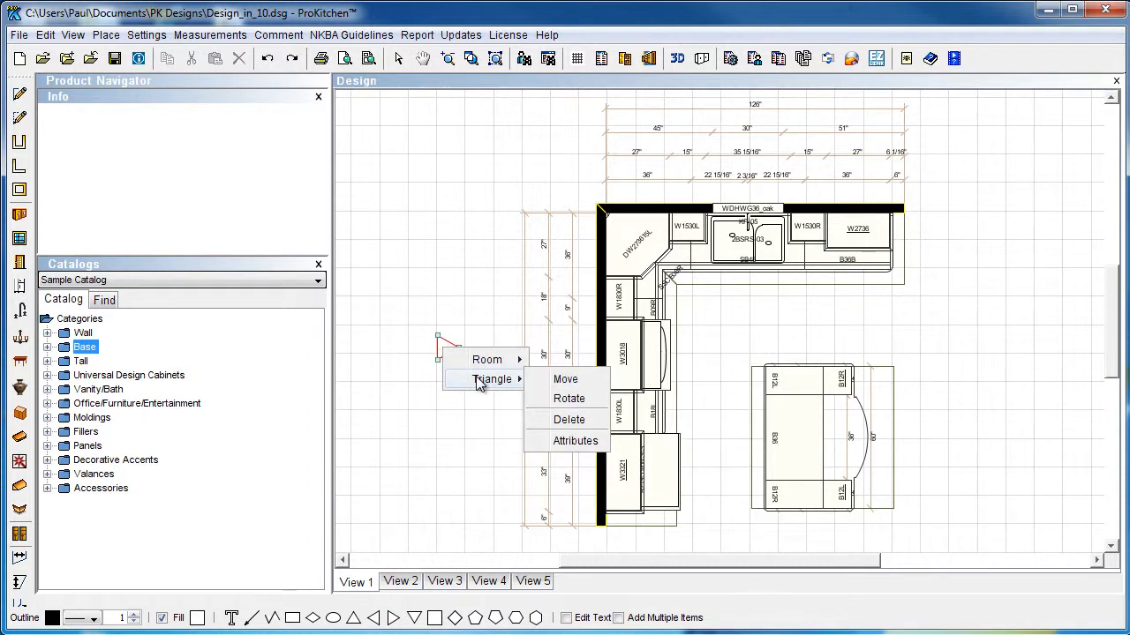
left_click(568, 442)
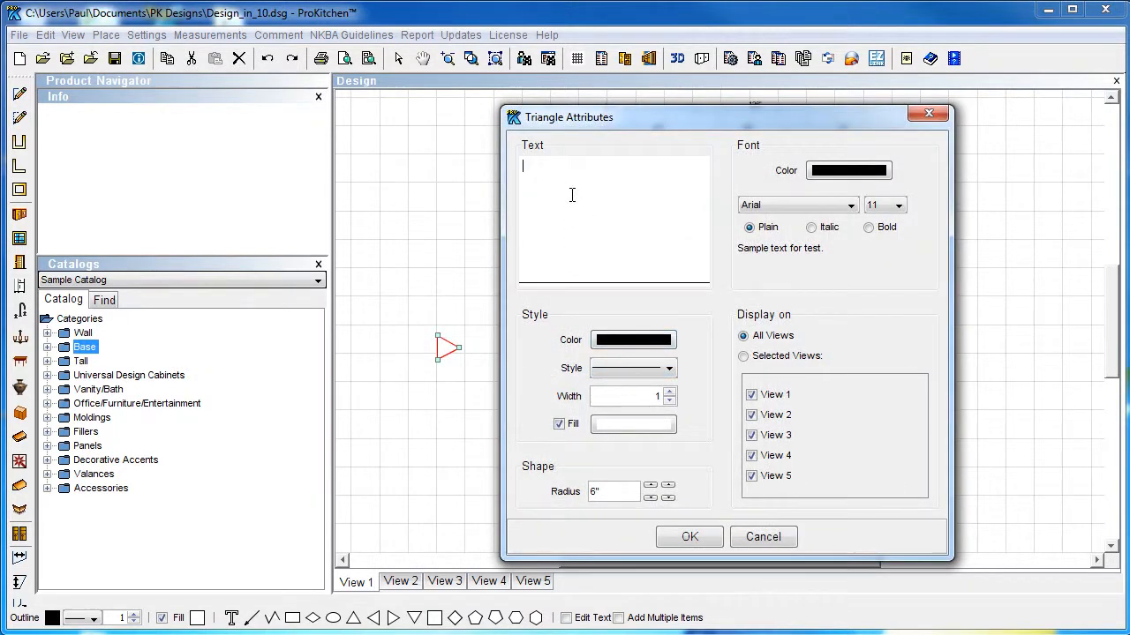
type("EL 1")
Step: Make the triangle's text red and bold
left_click(849, 171)
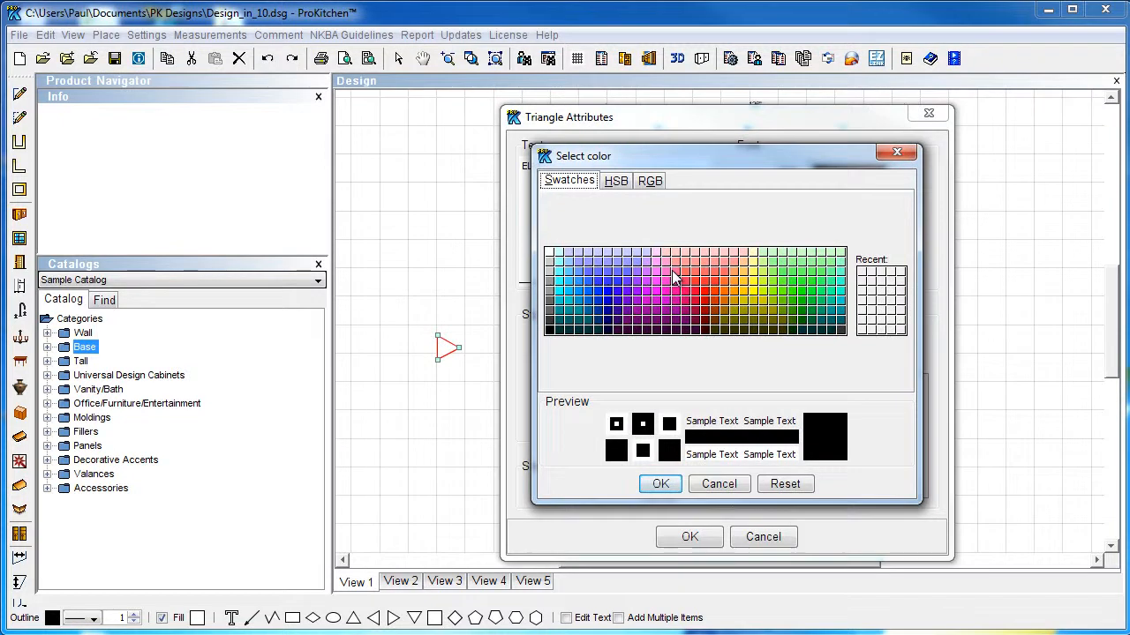
left_click(694, 292)
left_click(659, 483)
left_click(869, 227)
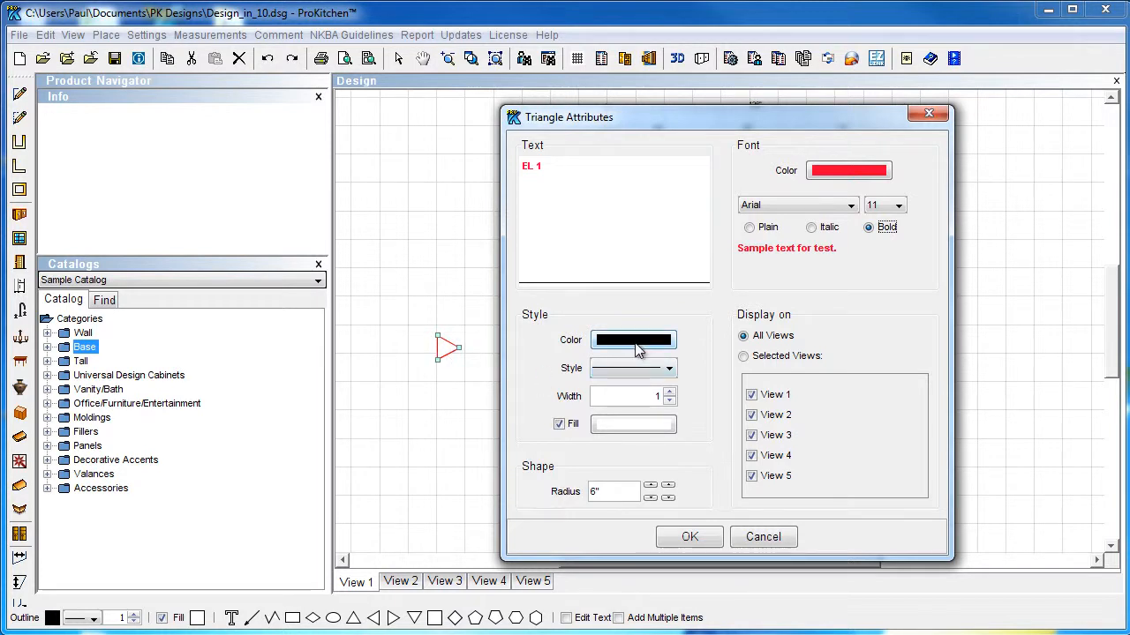
Step: Give the triangle a black outline with a dash-dot line style
left_click(636, 342)
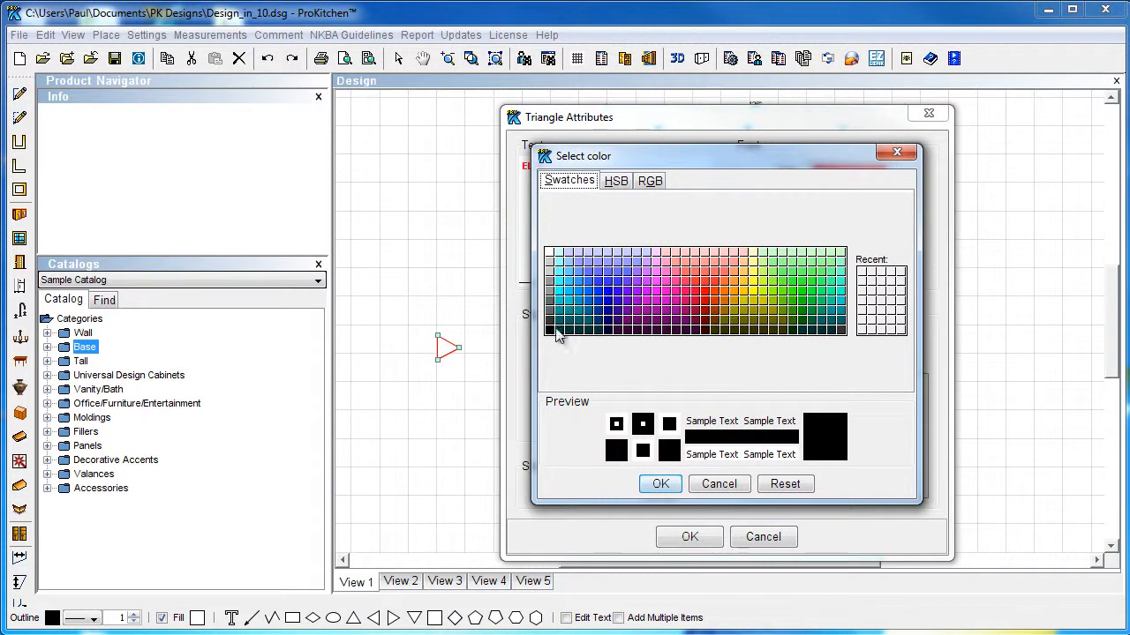
left_click(550, 331)
left_click(660, 483)
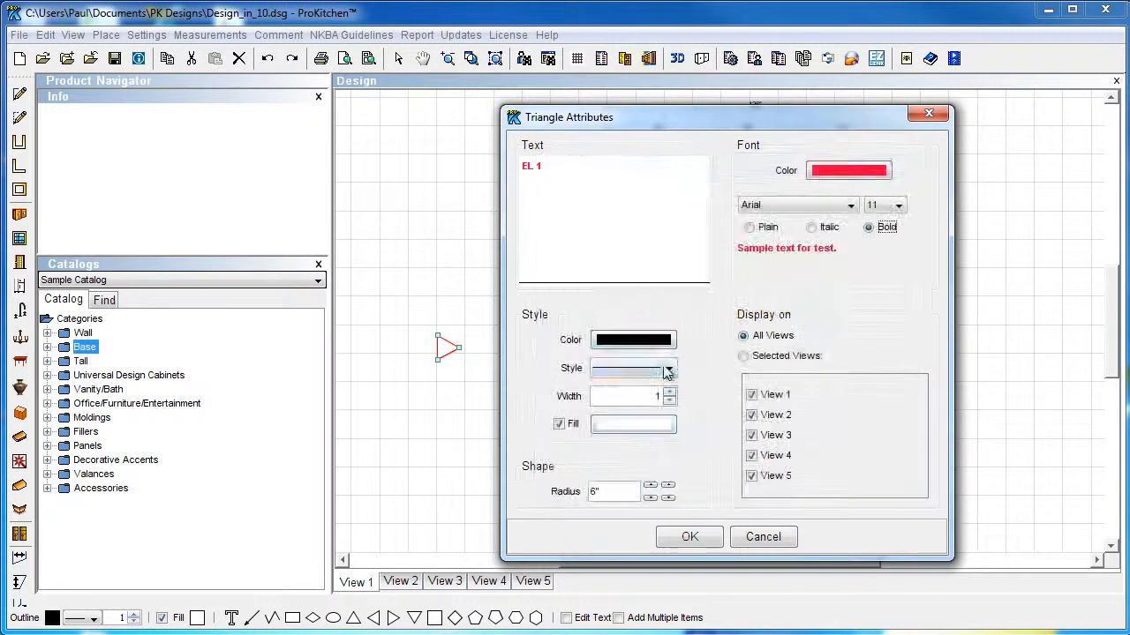
left_click(620, 377)
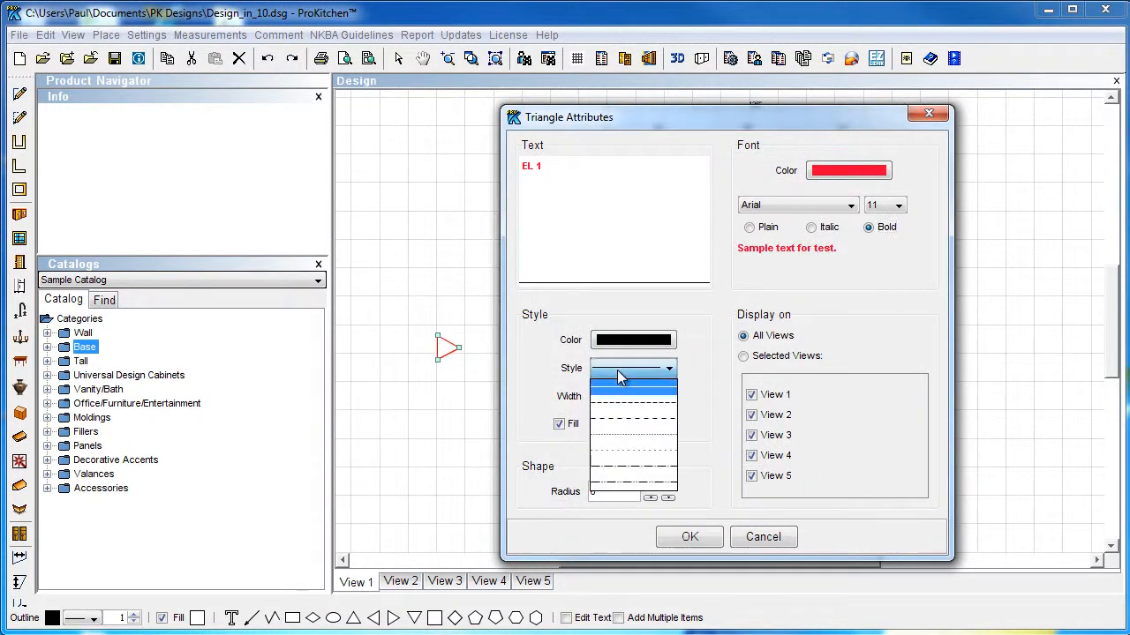
left_click(645, 473)
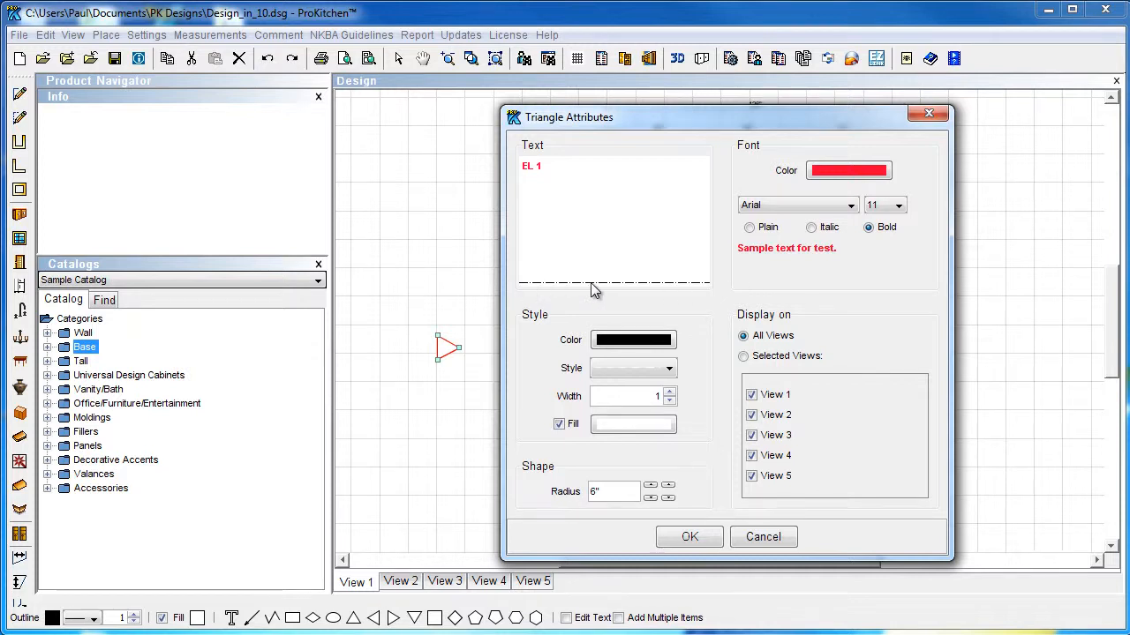
left_click(626, 369)
left_click(626, 386)
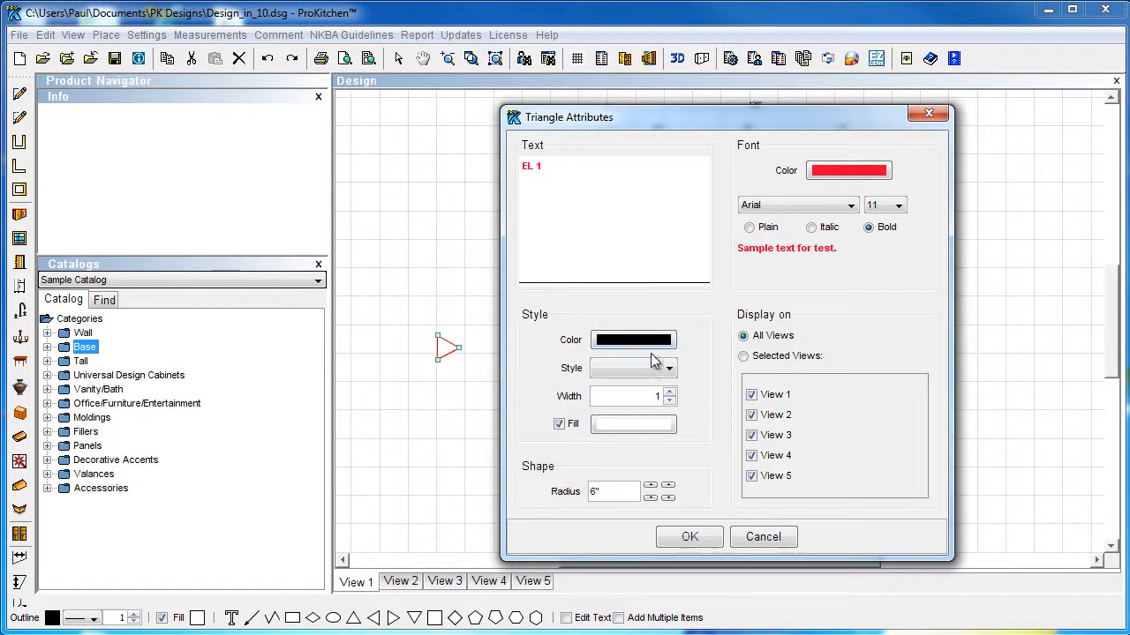
left_click(650, 368)
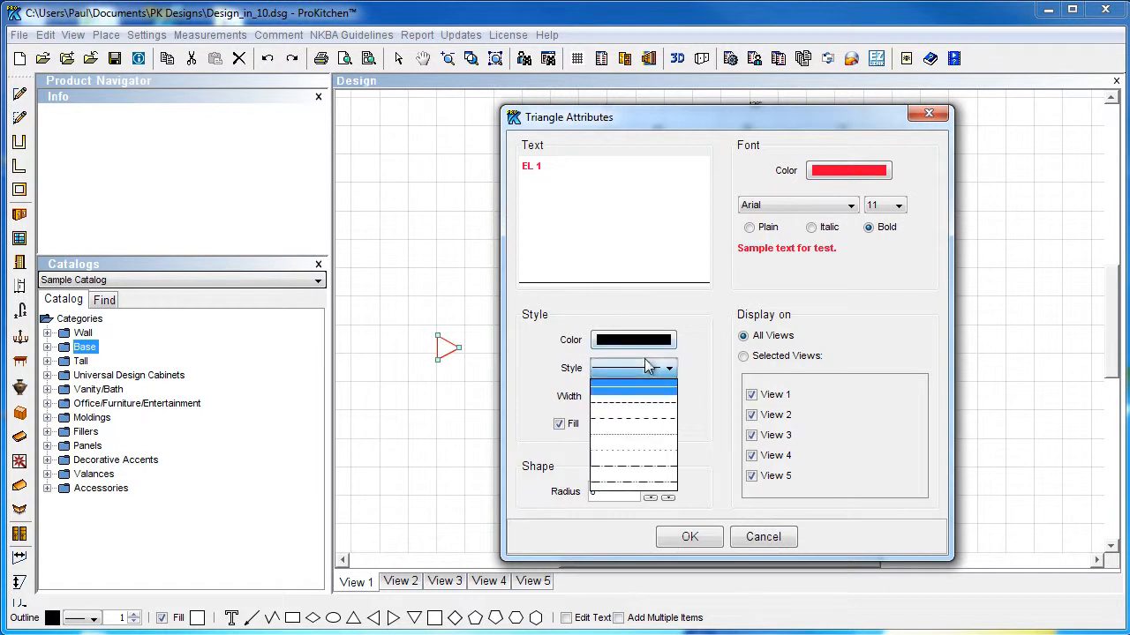
left_click(625, 481)
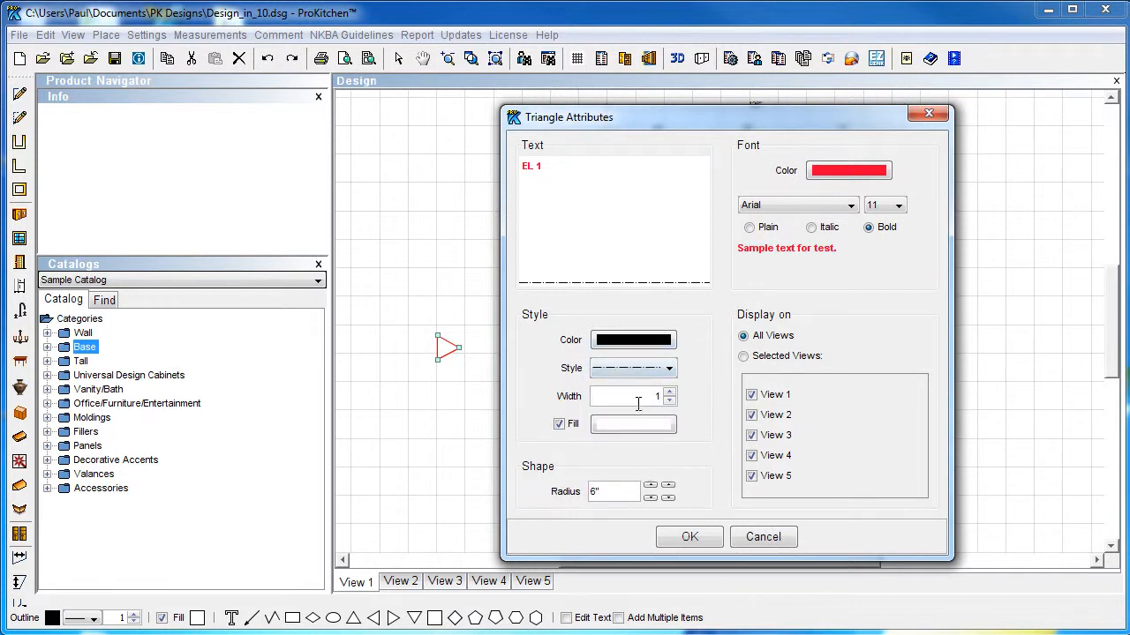
Step: Try thicker outline widths for the triangle and return the width to 1
left_click(669, 393)
left_click(669, 393)
left_click(669, 393)
left_click(669, 393)
left_click(669, 401)
left_click(669, 402)
left_click(669, 401)
left_click(669, 402)
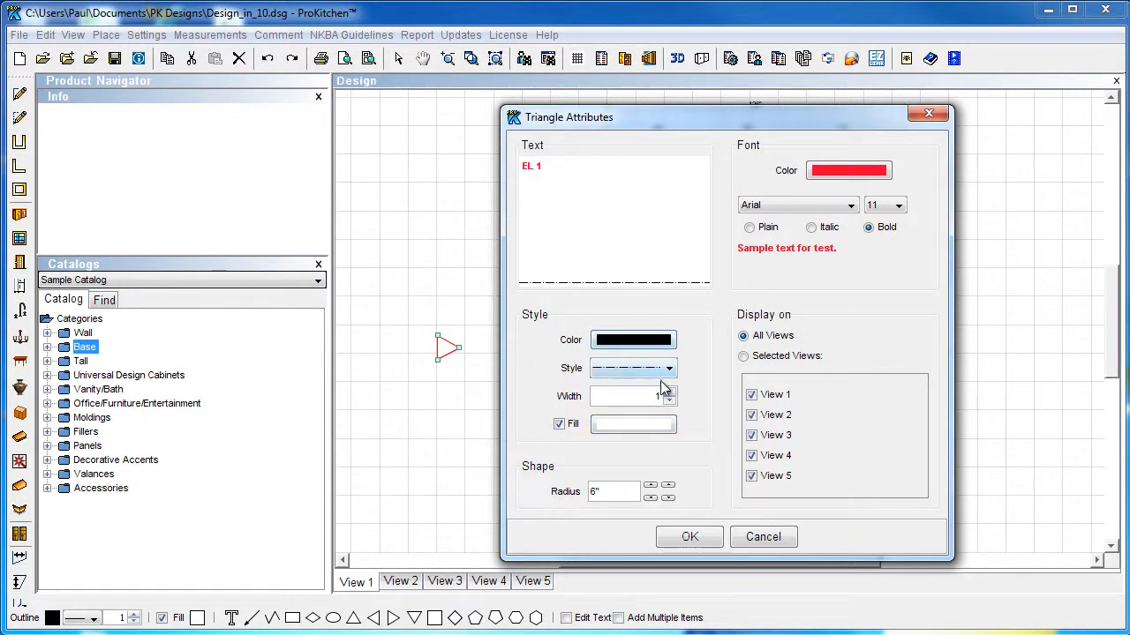
Step: Fill the triangle with black and set its radius to 17"
left_click(634, 425)
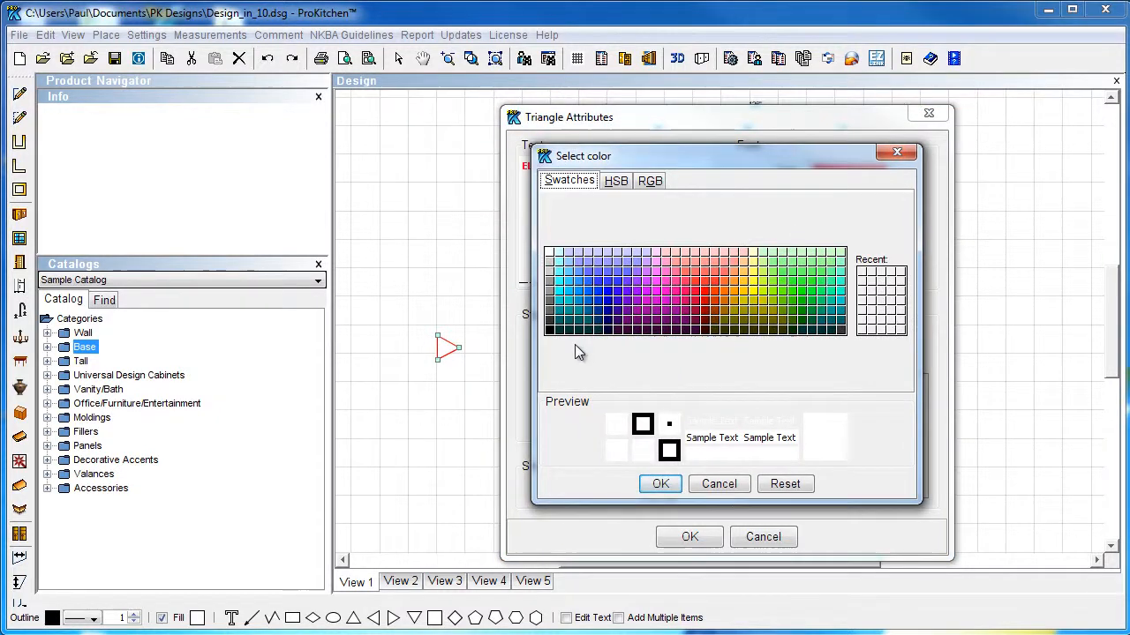
left_click(553, 333)
left_click(653, 484)
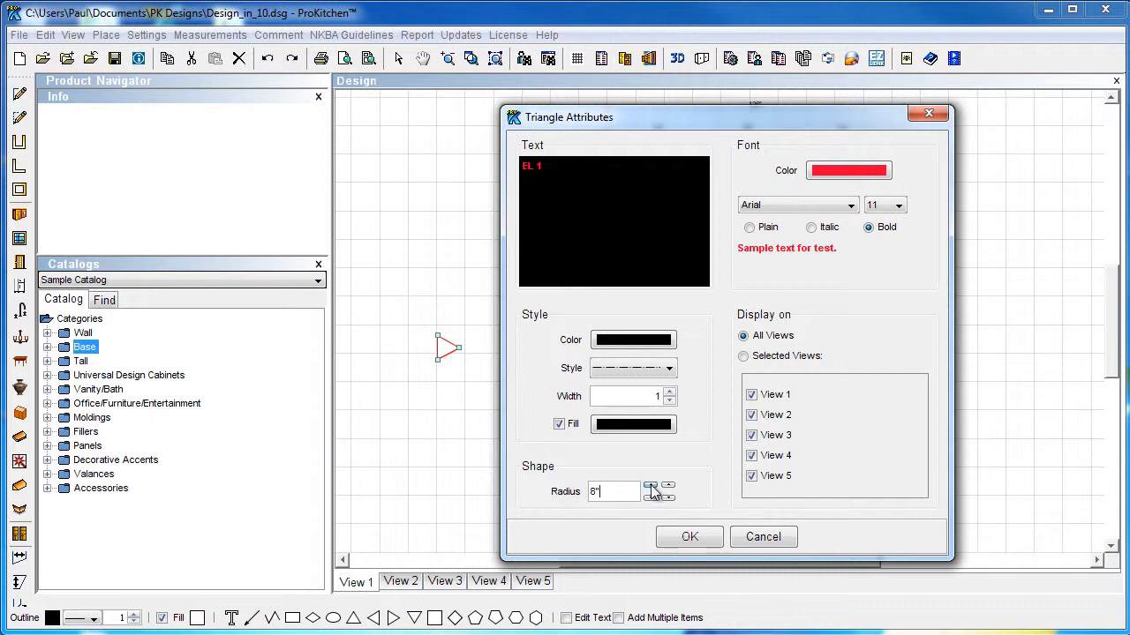
left_click(650, 488)
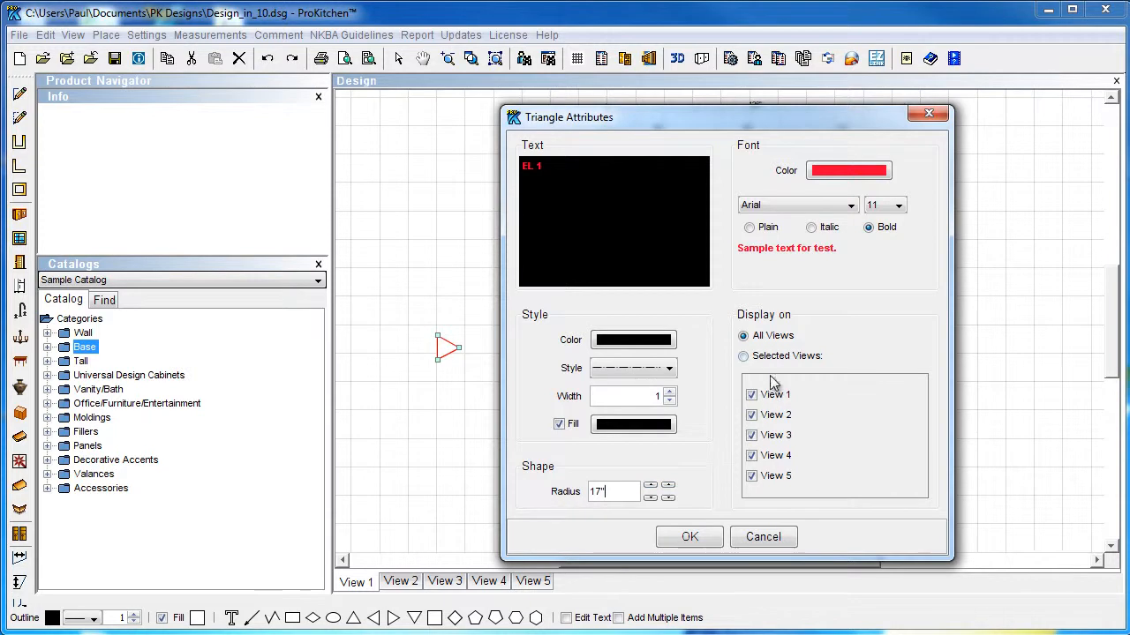
Step: Try limiting the triangle's display to View 1 by excluding Views 2 through 5
left_click(746, 356)
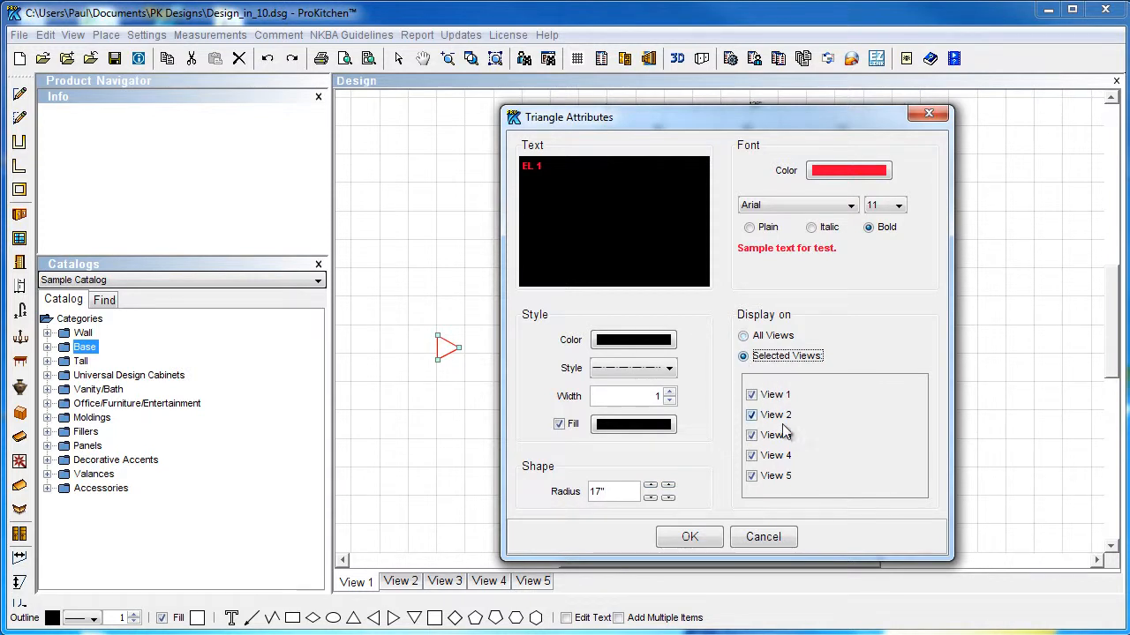
left_click(751, 415)
left_click(752, 436)
left_click(751, 456)
left_click(751, 475)
left_click(751, 436)
Step: Include Views 2 through 5 again, display the triangle on all views and apply its attributes
left_click(743, 336)
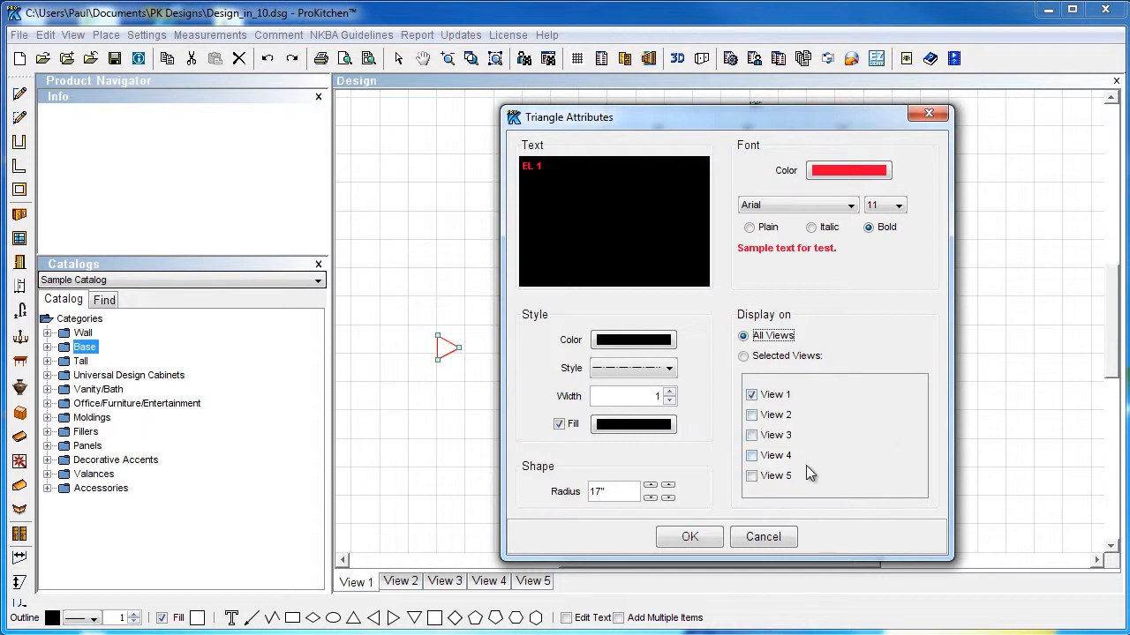
left_click(751, 414)
left_click(751, 435)
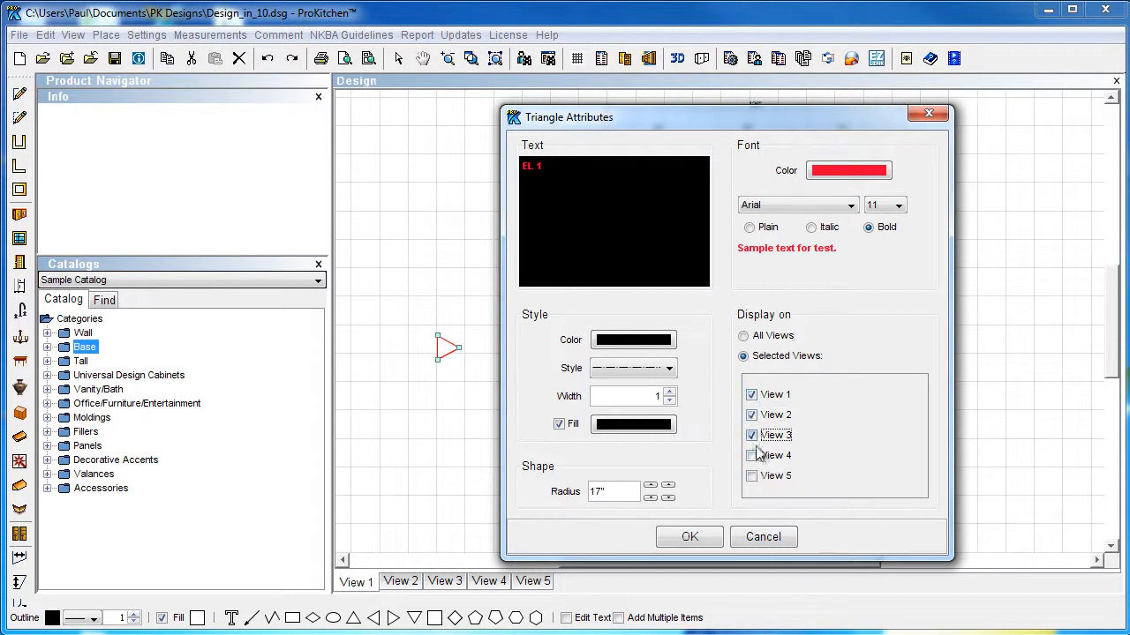
left_click(751, 456)
left_click(751, 476)
left_click(743, 336)
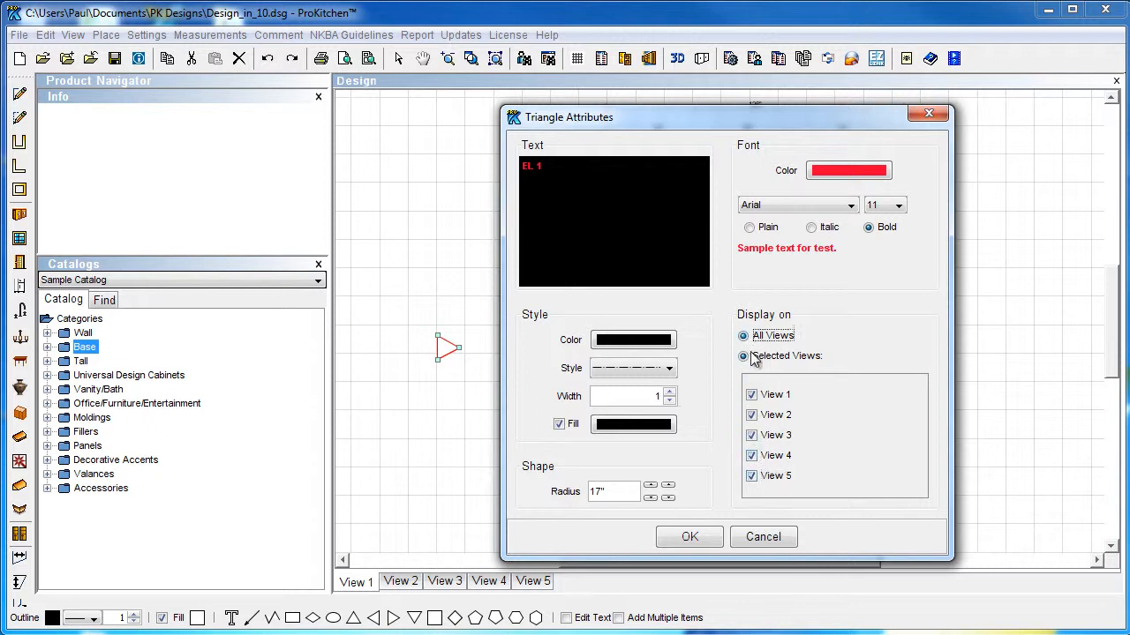
left_click(692, 537)
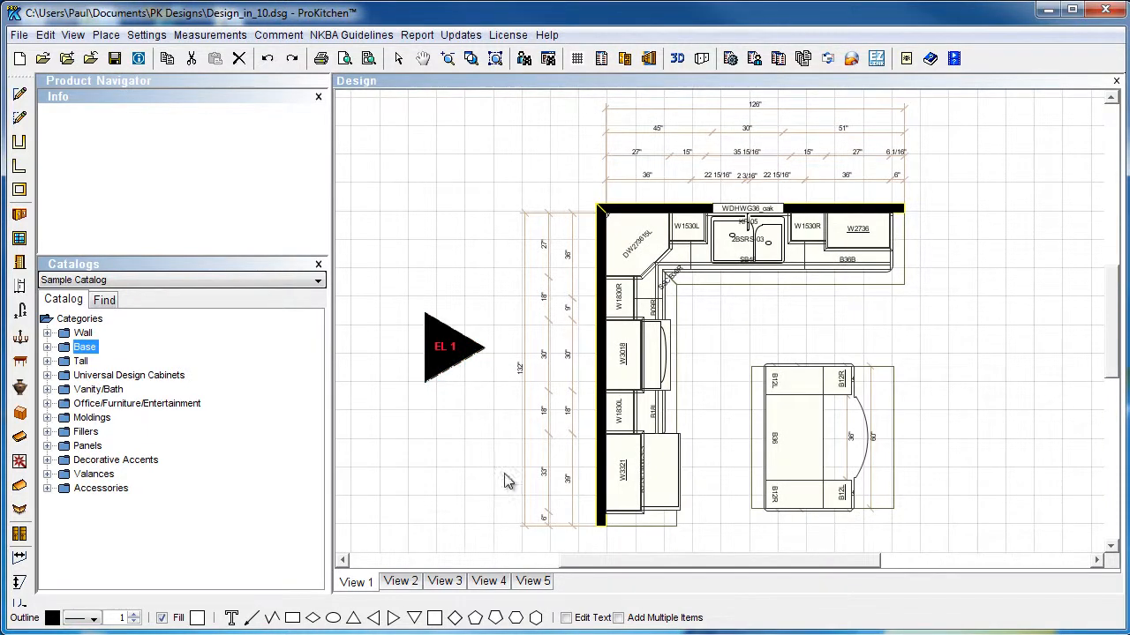
Step: Create an elevation of the floor plan's vertical wall, keeping L1 and removing the duplicate L2 elevation
left_click(602, 360)
left_click(602, 369)
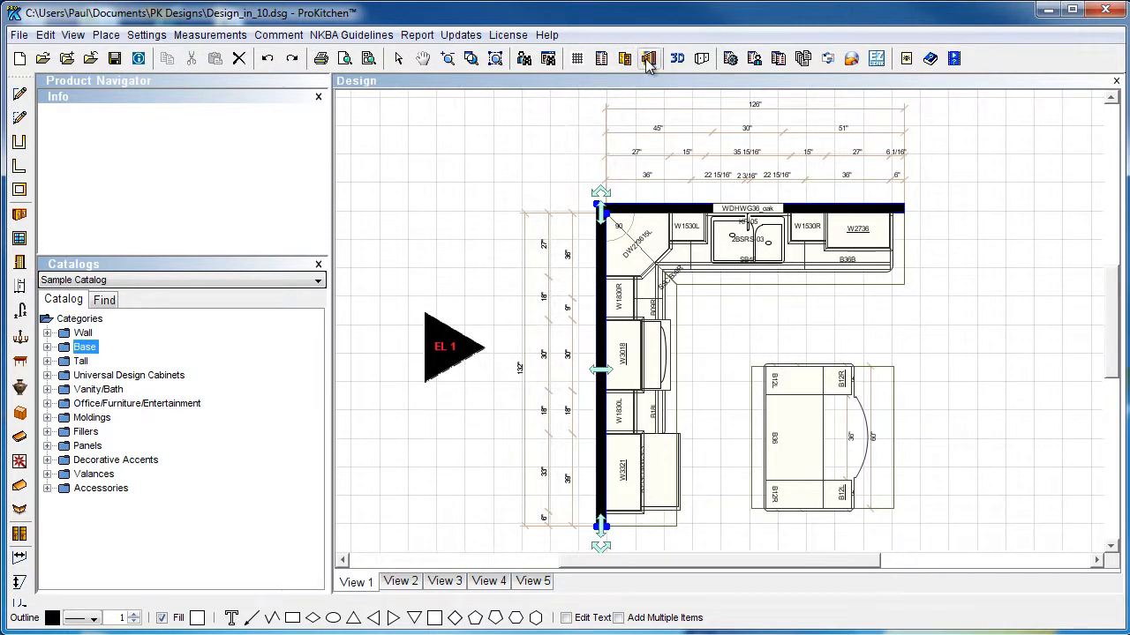
left_click(648, 59)
left_click(576, 219)
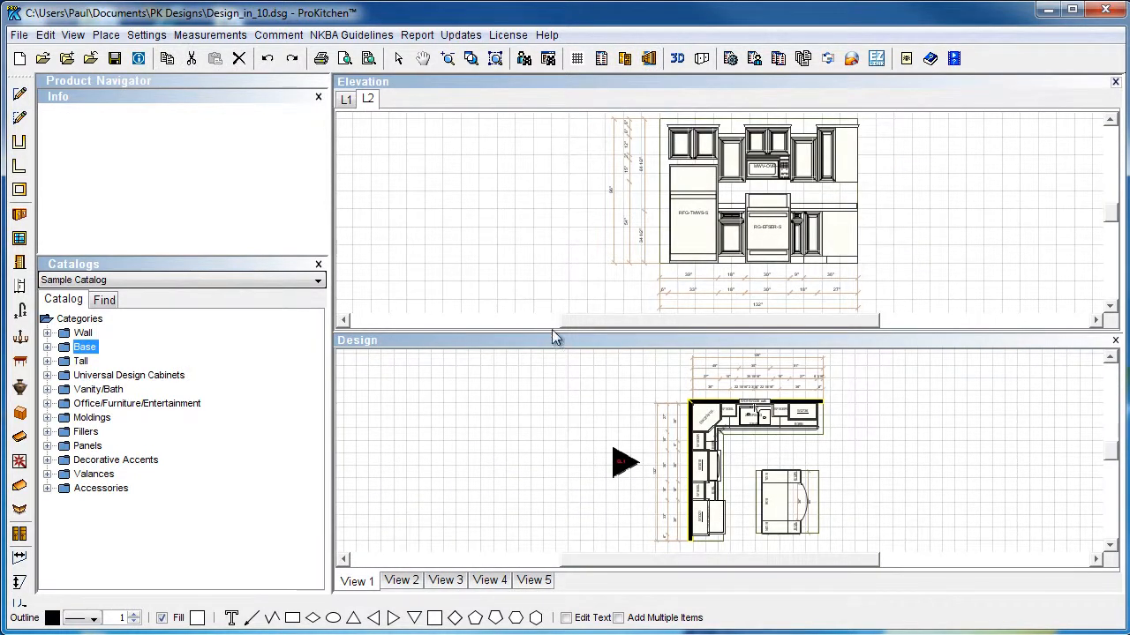
left_click(349, 101)
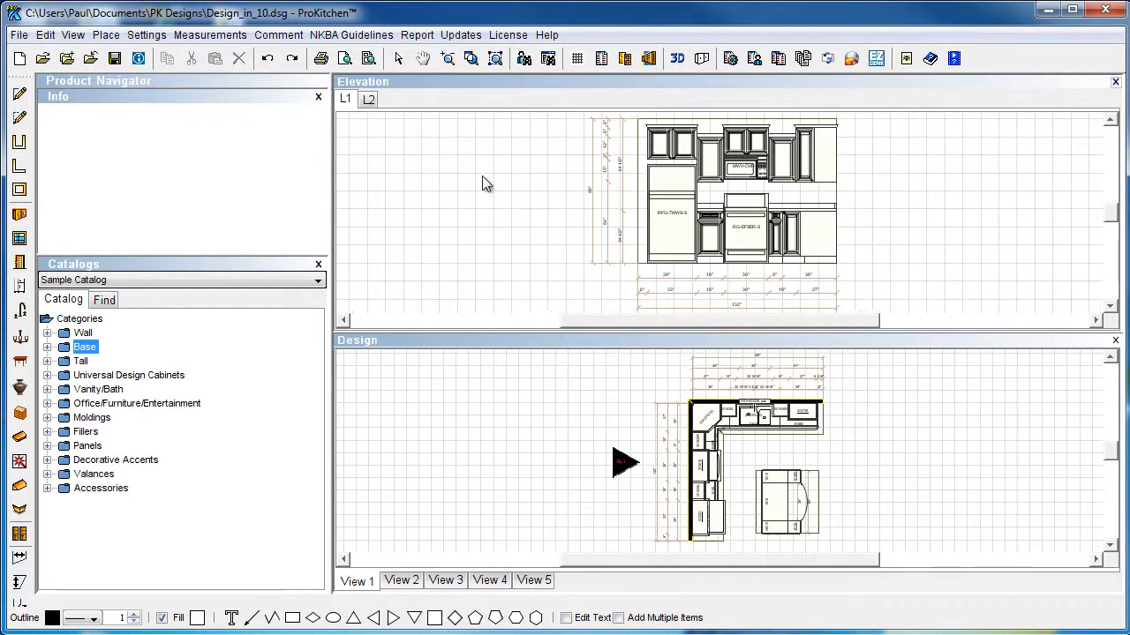
right_click(371, 100)
left_click(428, 115)
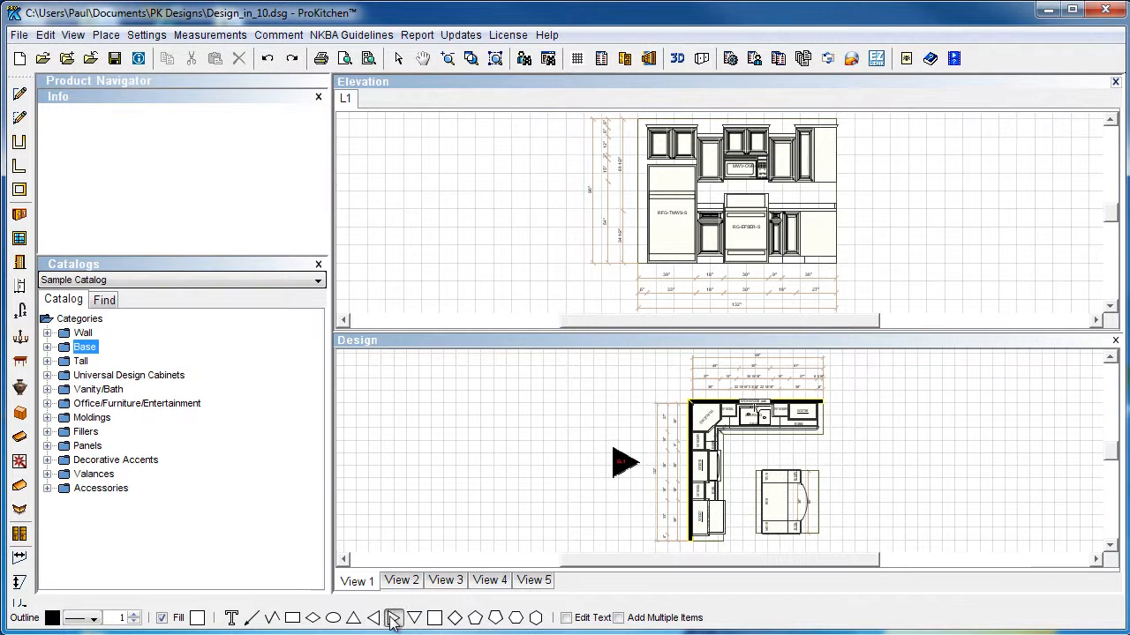
Step: Place a right-pointing triangle beside the dimensioned side of the L1 elevation and label it "EL 1" in red text
left_click(498, 217)
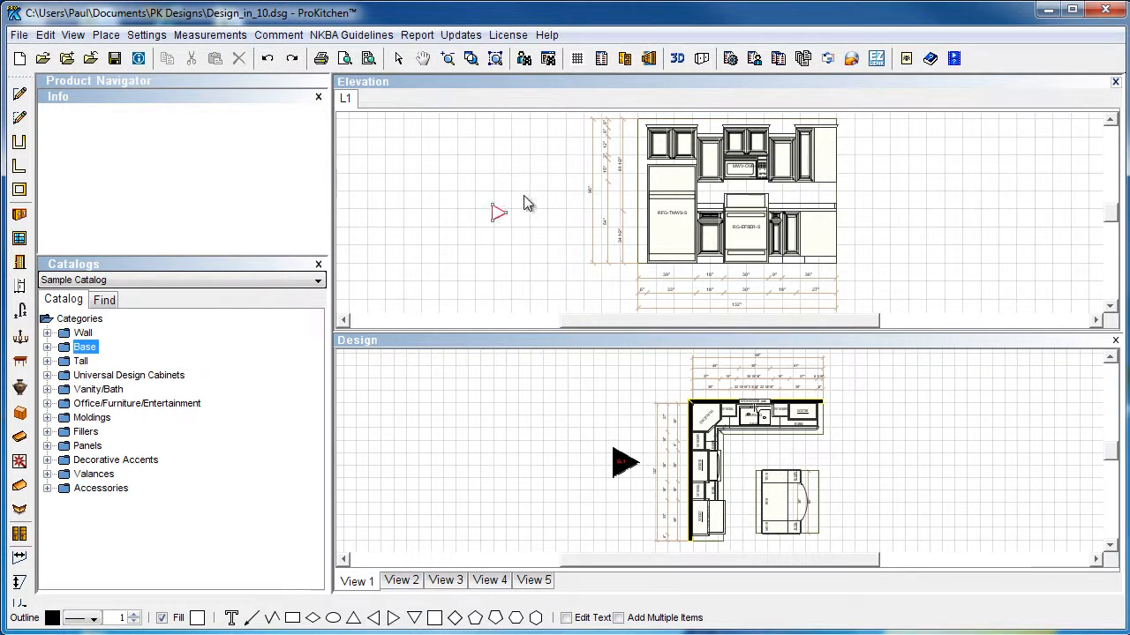
right_click(495, 214)
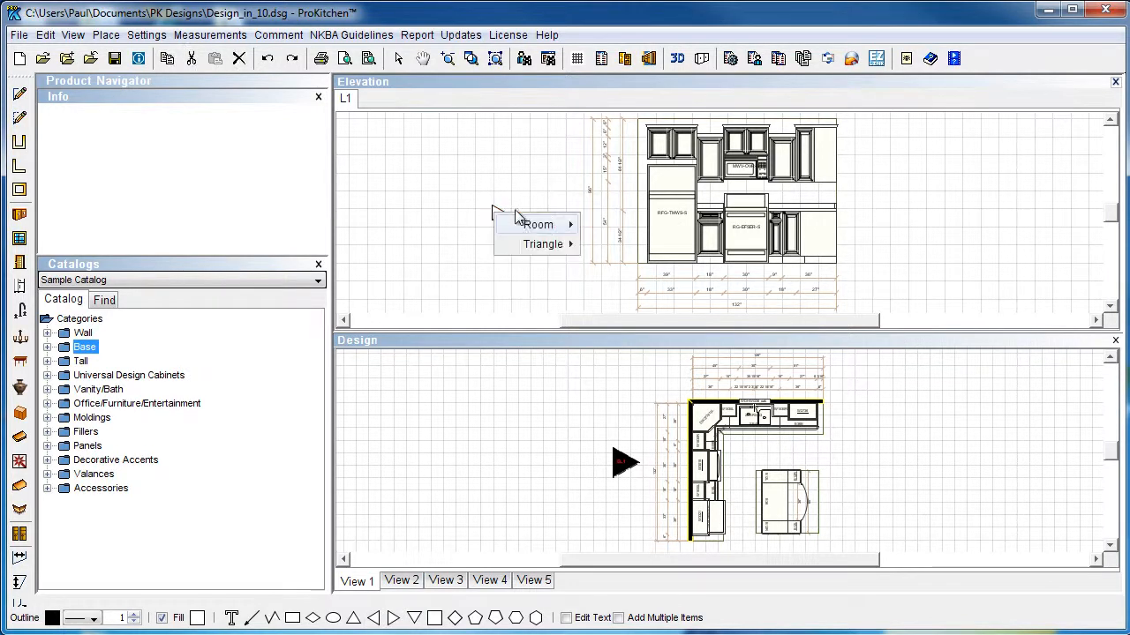
mouse_move(543, 244)
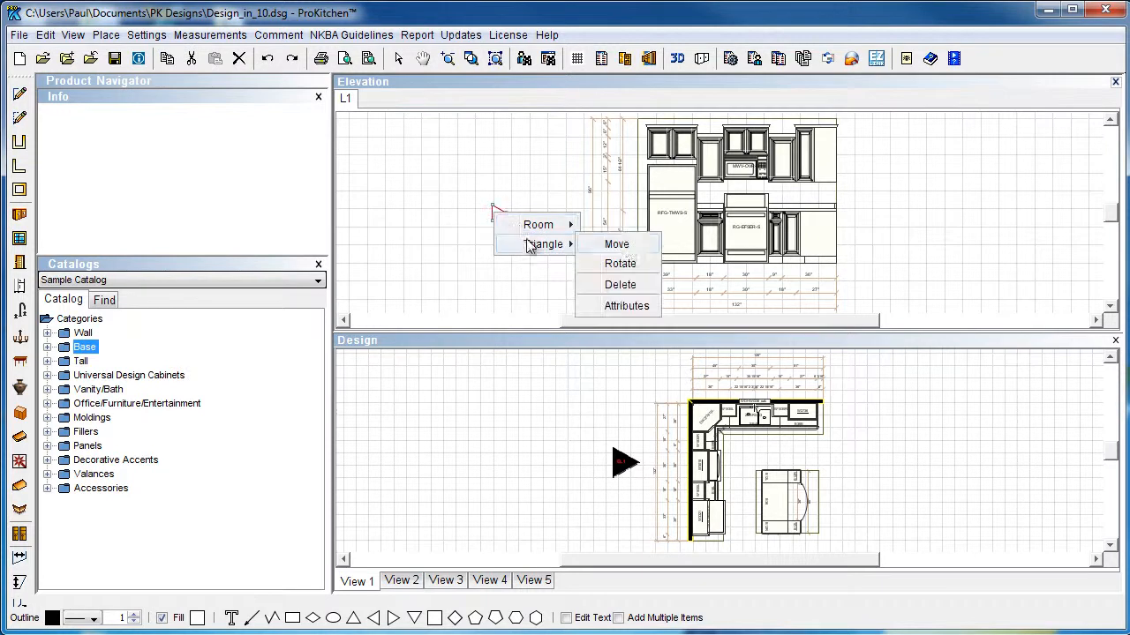
left_click(628, 308)
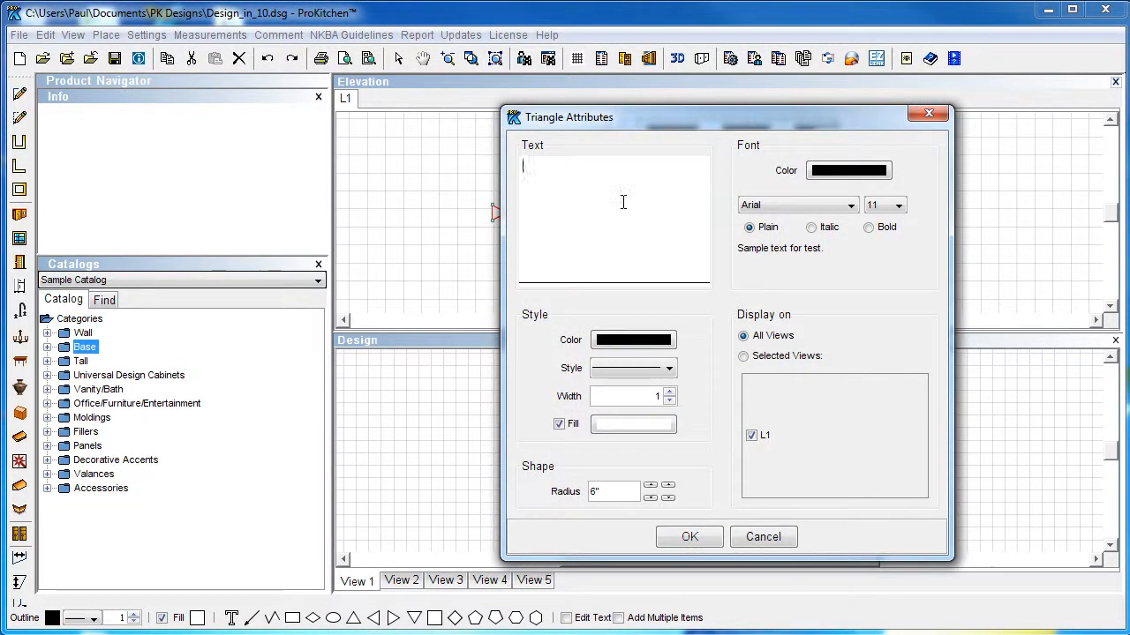
type("EL 1")
left_click(869, 173)
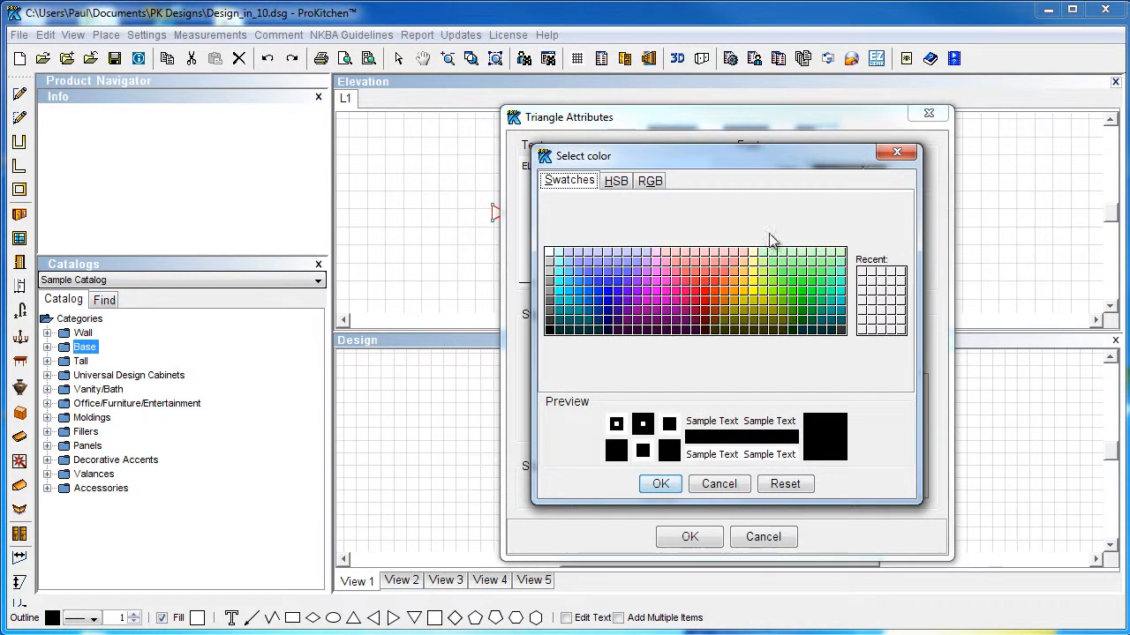
left_click(711, 291)
left_click(669, 484)
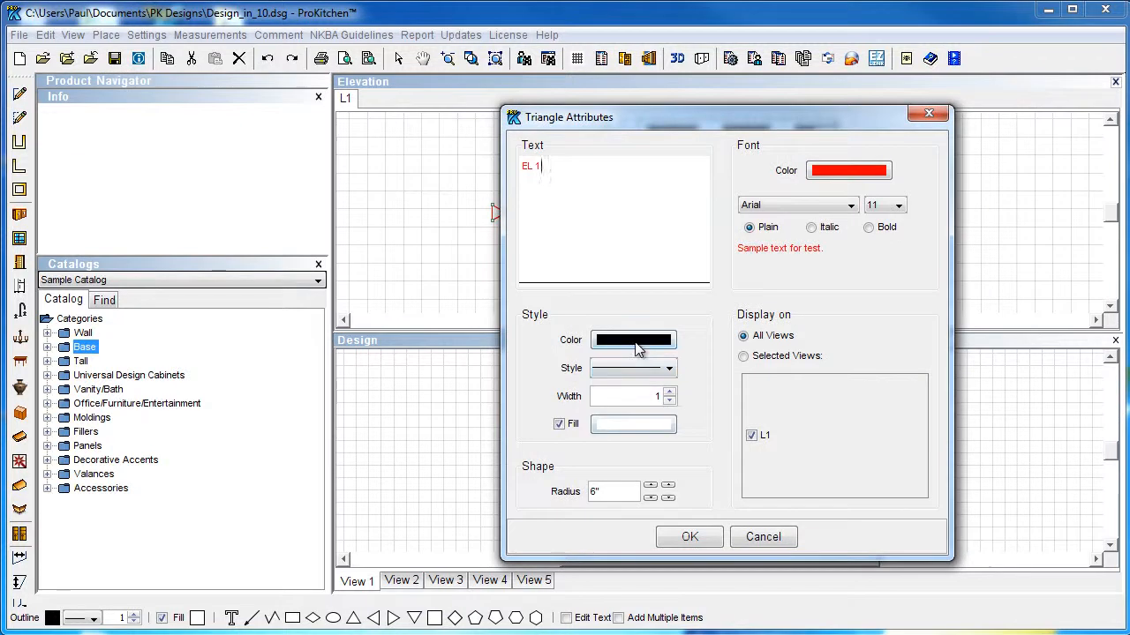
Step: Fill the elevation's triangle with black, give its outline a dash-dot style and apply the attributes
left_click(621, 427)
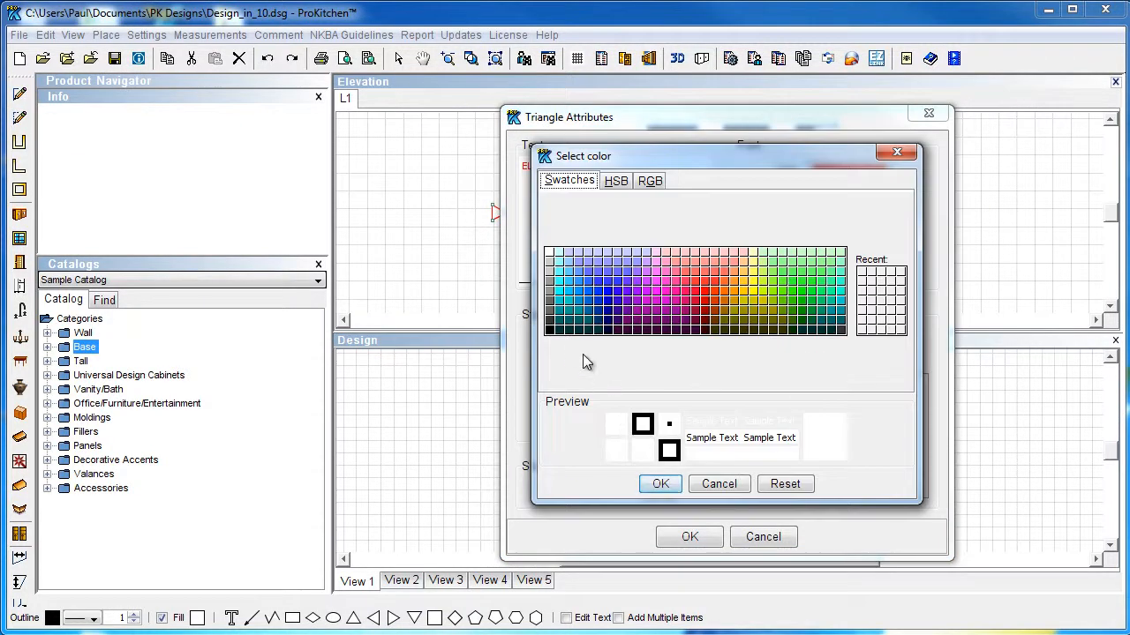
left_click(549, 331)
left_click(660, 484)
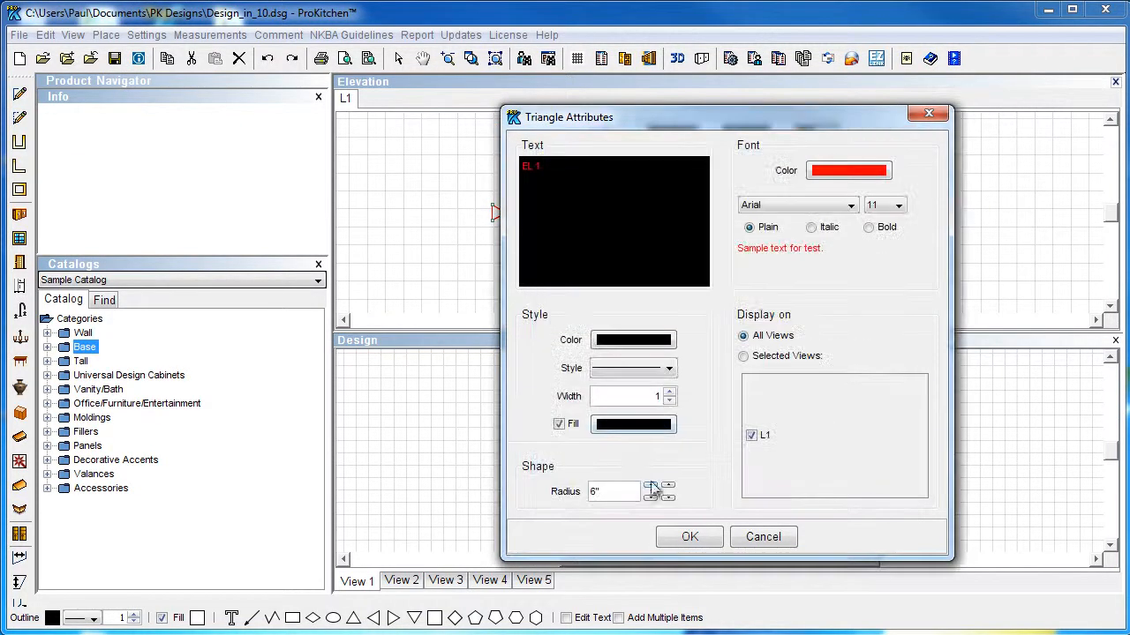
left_click(632, 376)
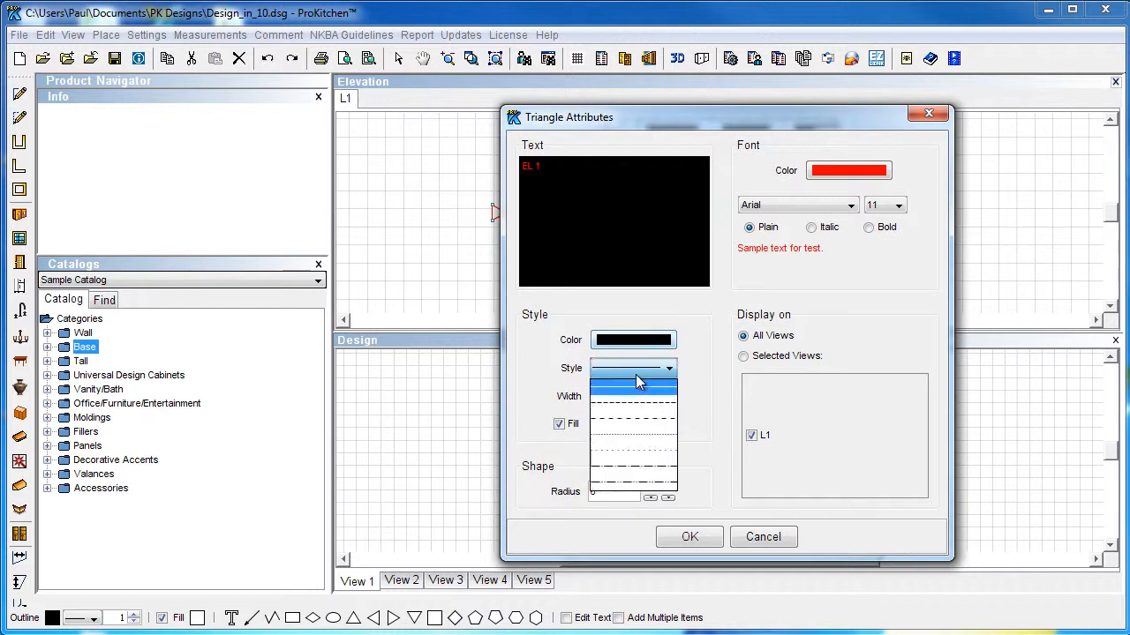
left_click(632, 470)
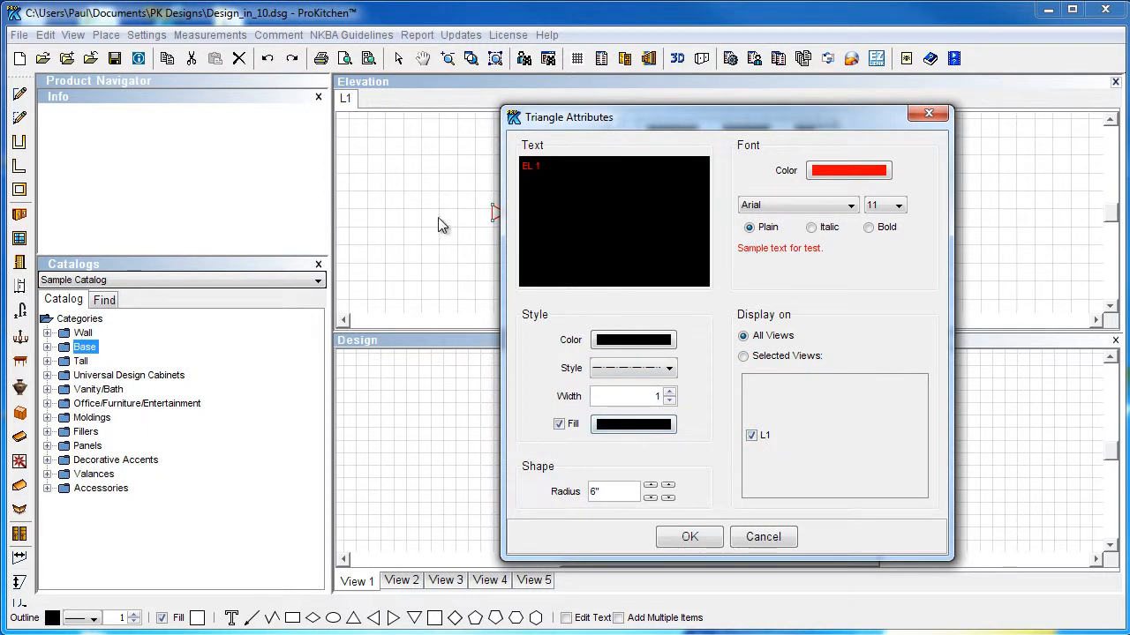
left_click(686, 536)
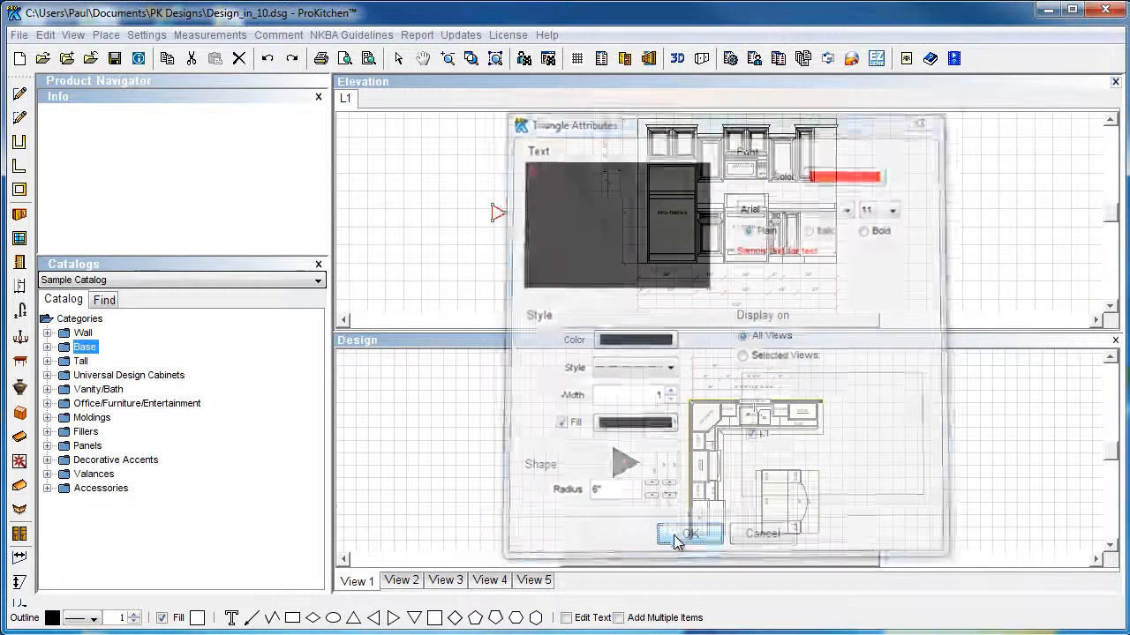
left_click(506, 231)
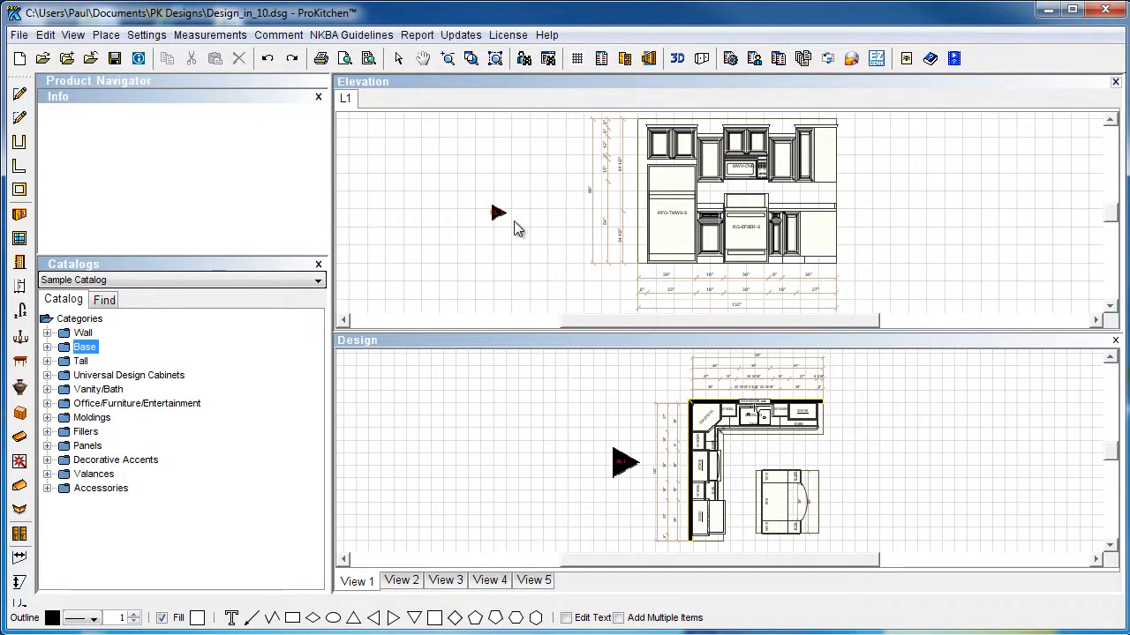
Step: Move the EL 1 triangle to the opposite side of the elevation, just beyond the last cabinets
left_click(498, 217)
left_click_drag(498, 219, 857, 192)
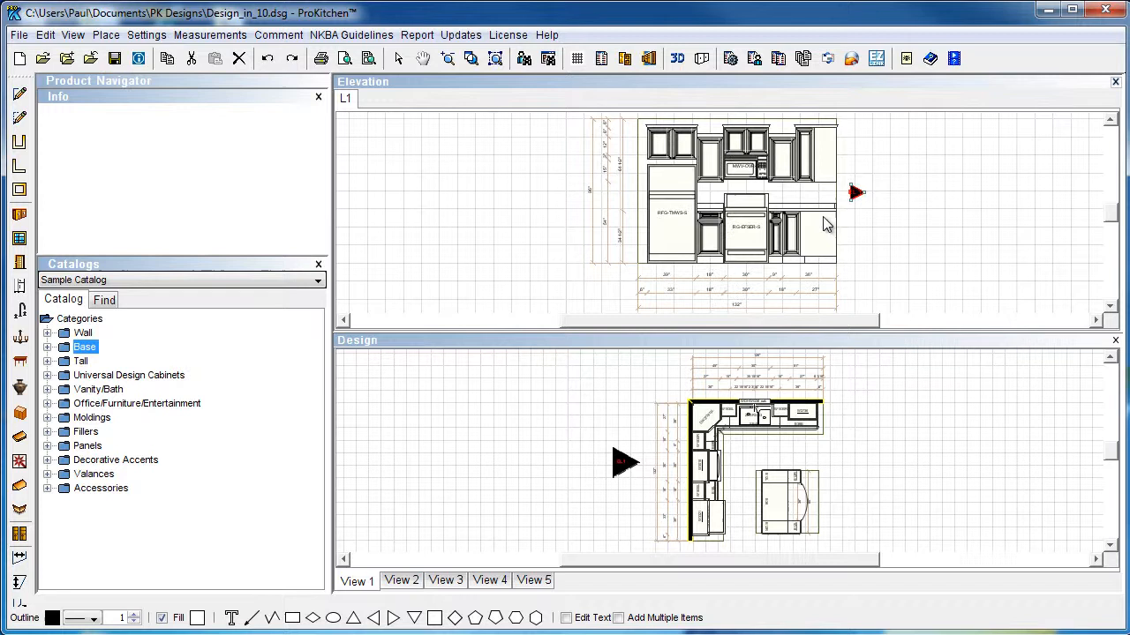
left_click(530, 221)
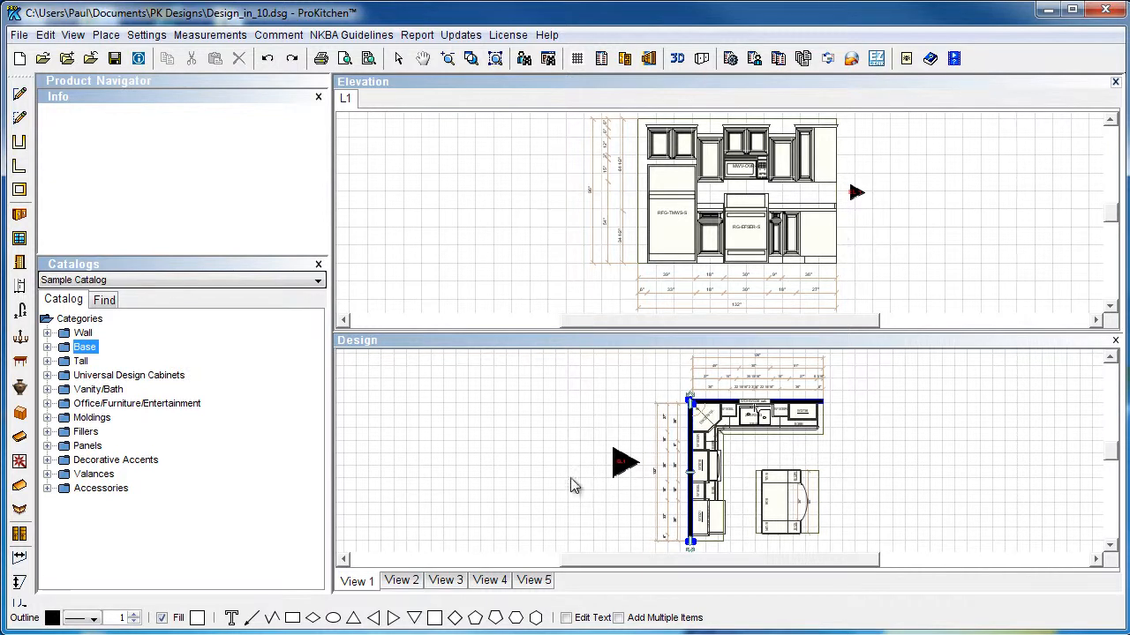
Step: Close the elevation view so only the floor plan is shown, leaving nothing selected
left_click(620, 463)
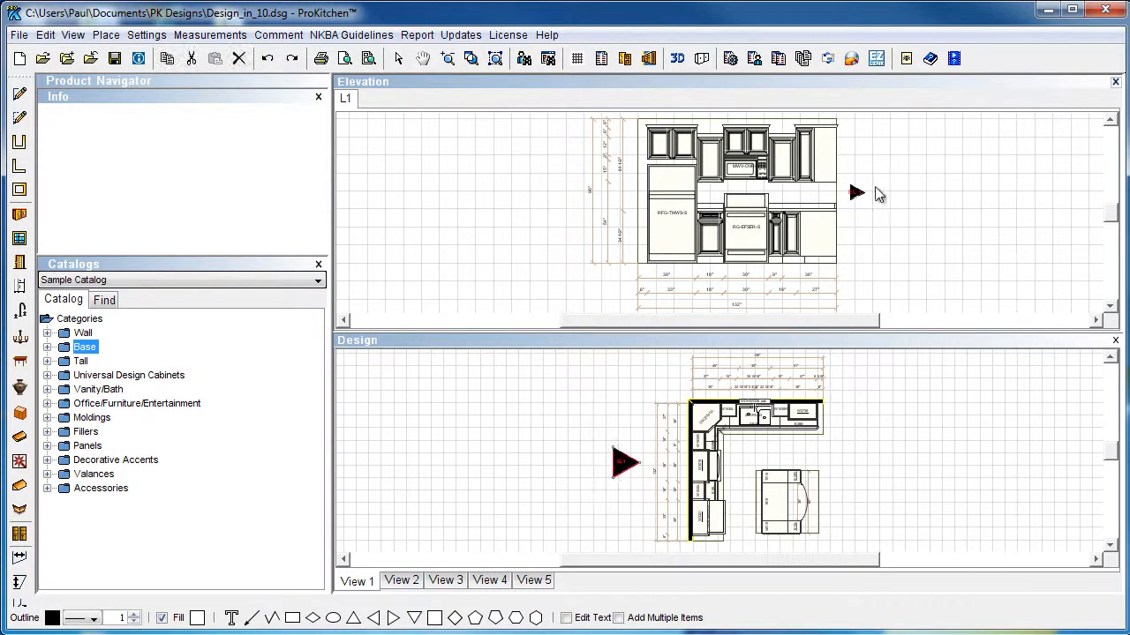
left_click(1115, 81)
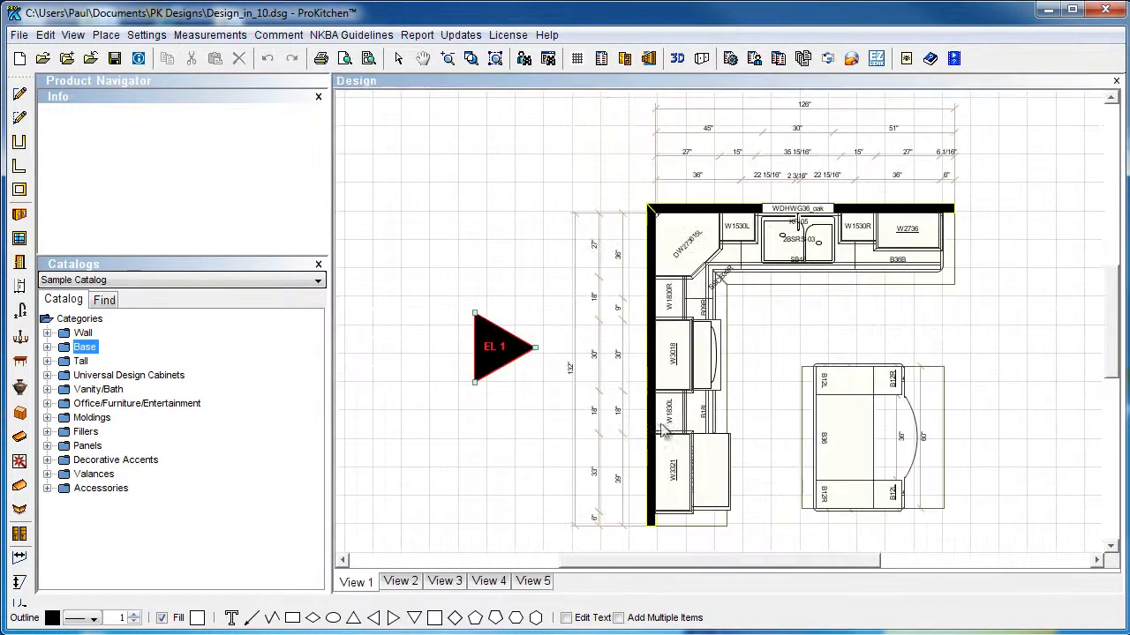
left_click(501, 402)
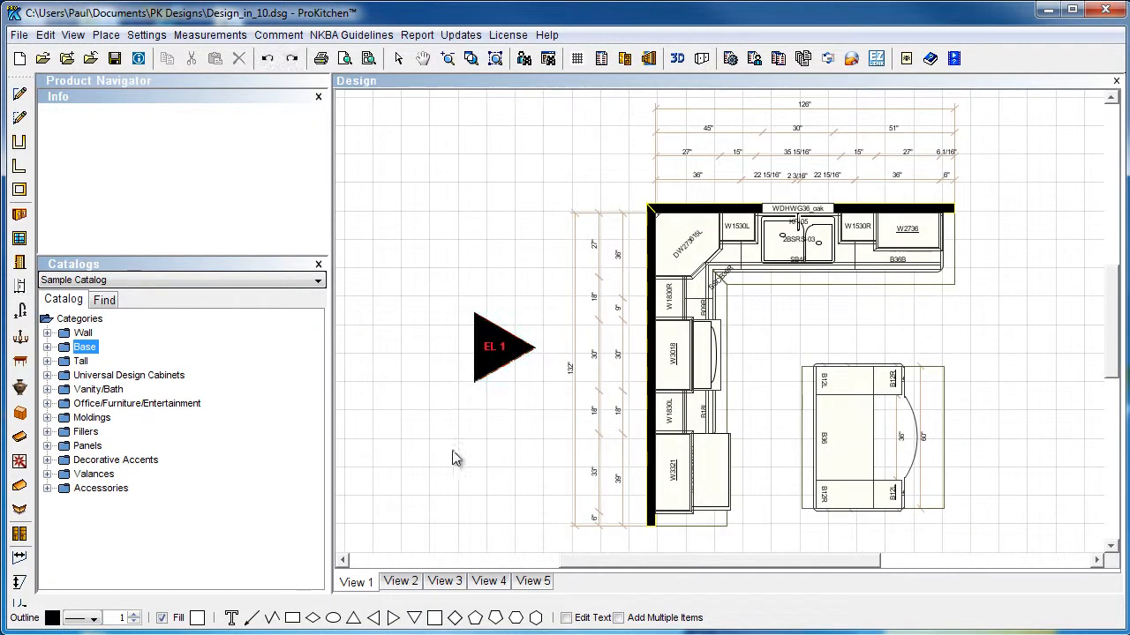
Step: Start a text comment above the island with the text "Special Note" and save it to My Comments List
left_click(232, 618)
left_click(968, 330)
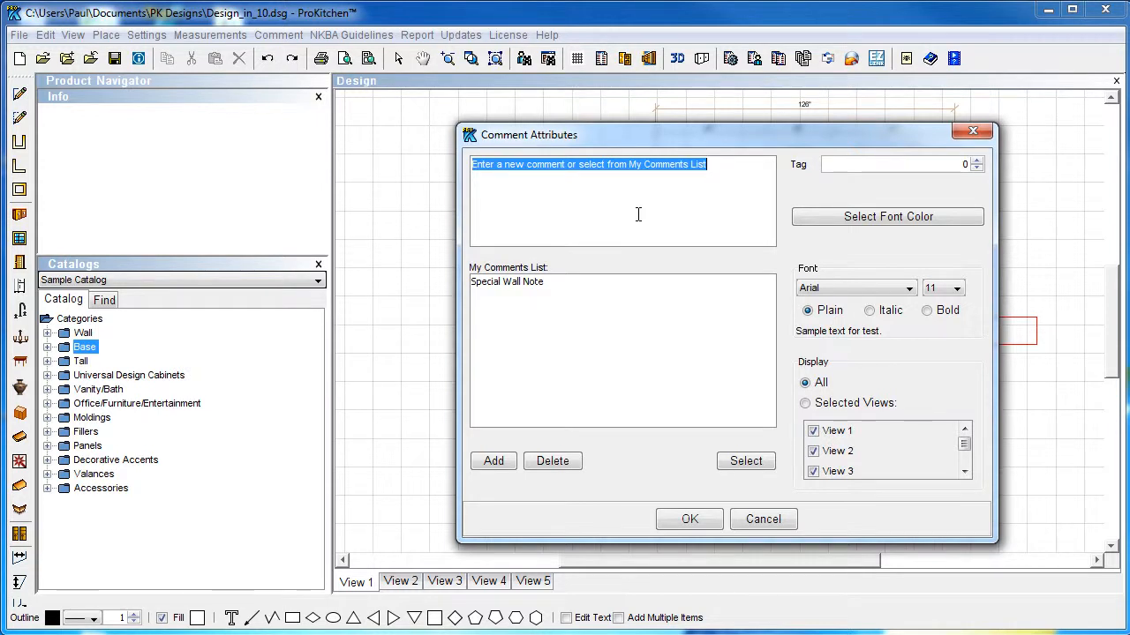
type("Special Note")
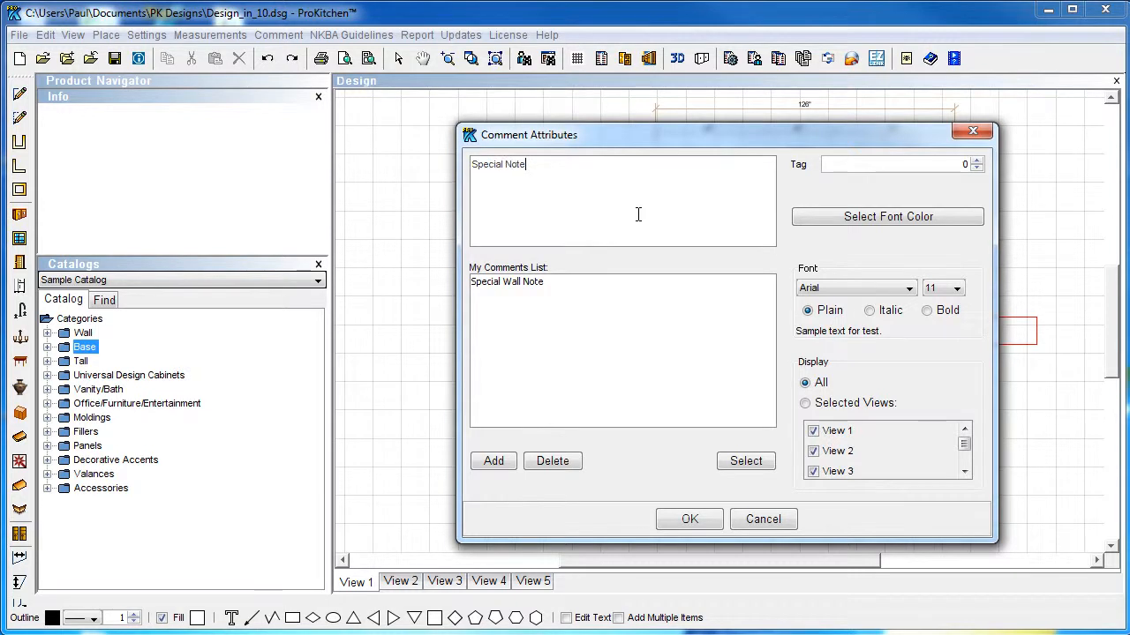
left_click(495, 462)
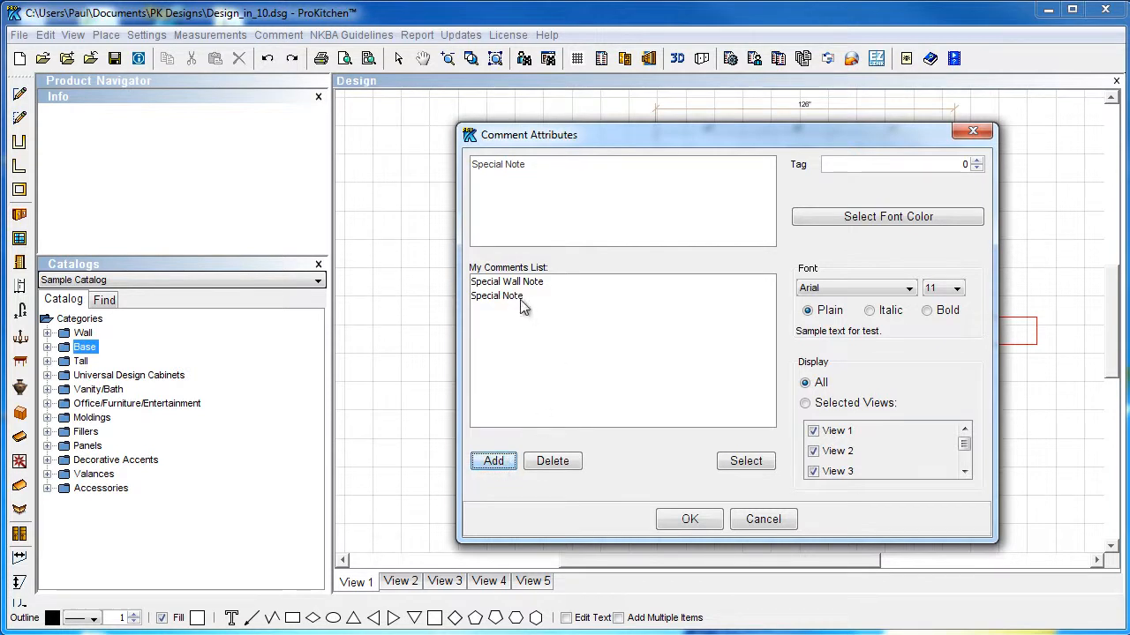
Step: Use the saved "Special Note" entry from My Comments List as the comment's text and apply it to the floor plan
left_click(521, 301)
left_click(535, 282)
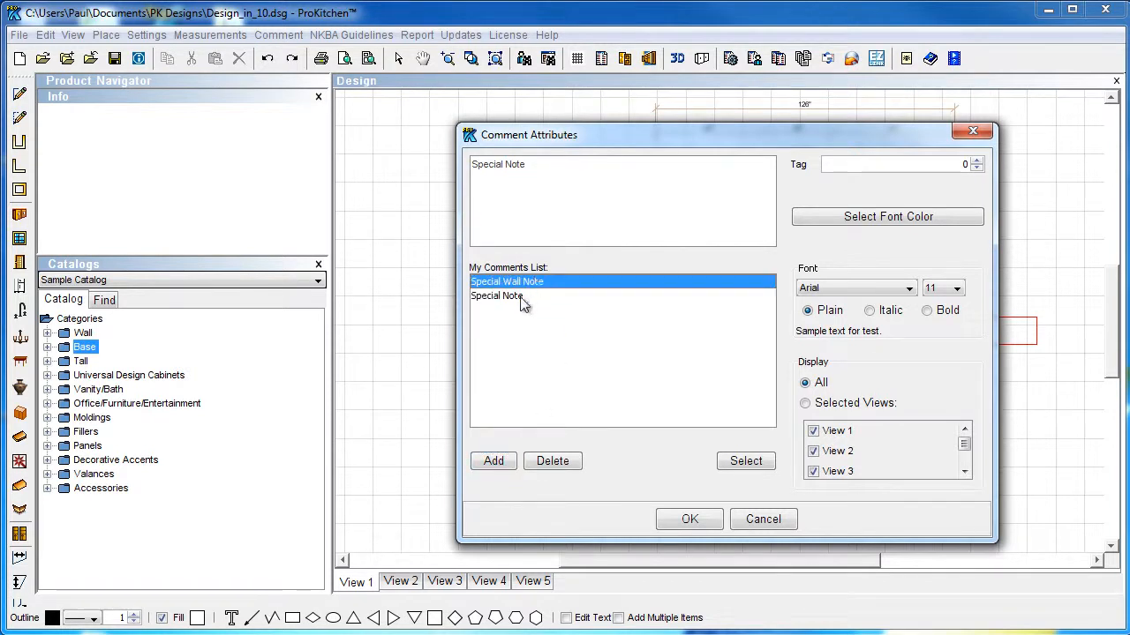
left_click(490, 297)
left_click(735, 463)
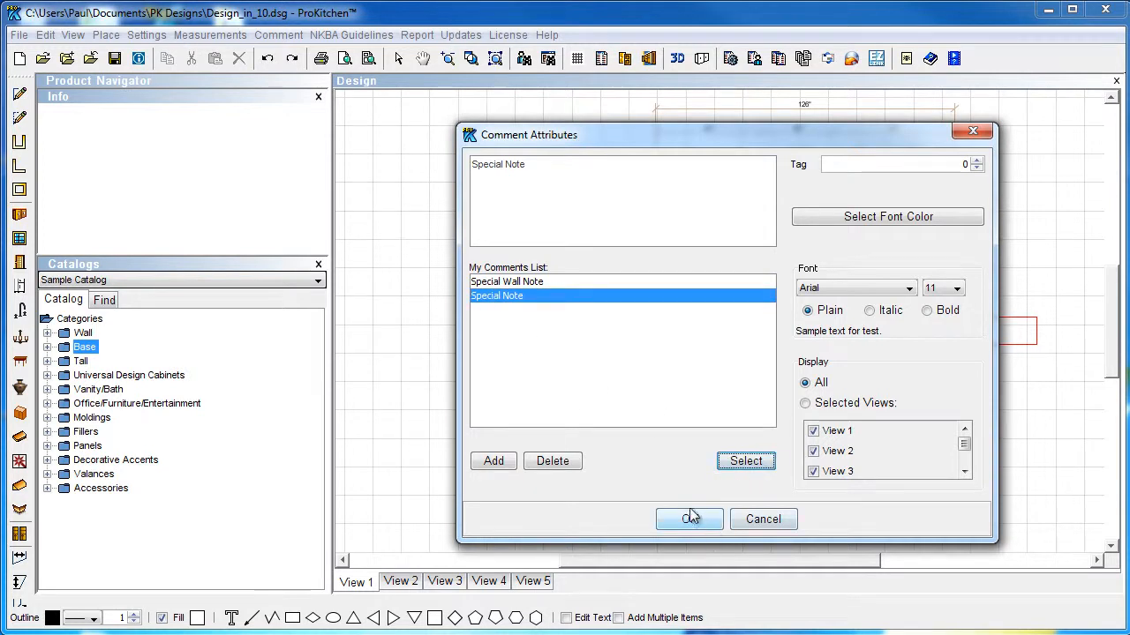
left_click(688, 513)
left_click(715, 524)
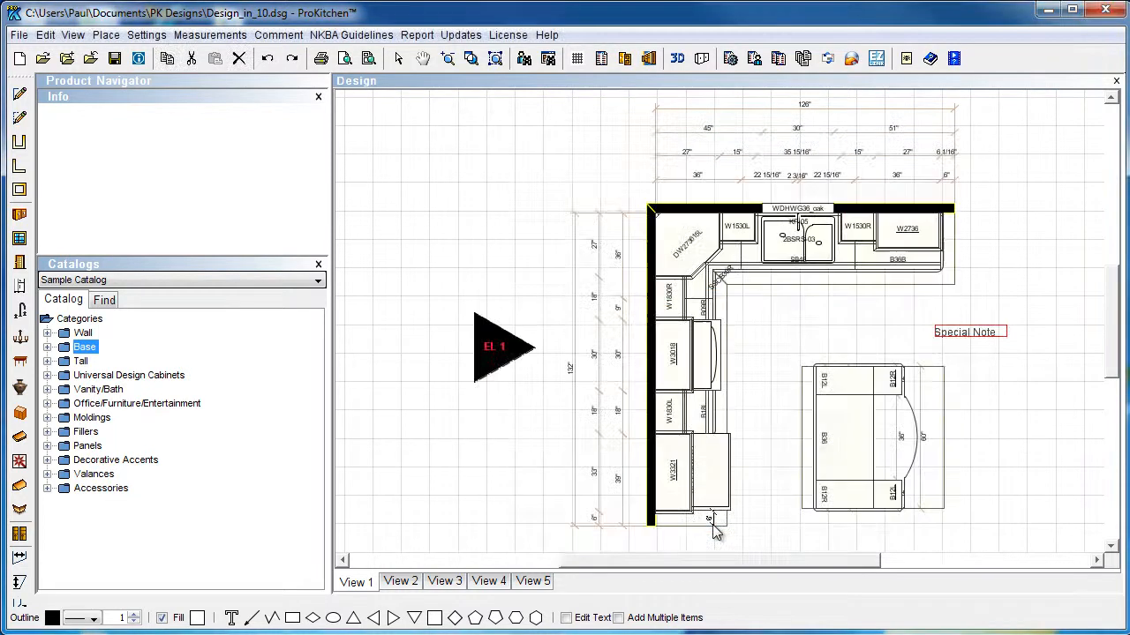
left_click(991, 379)
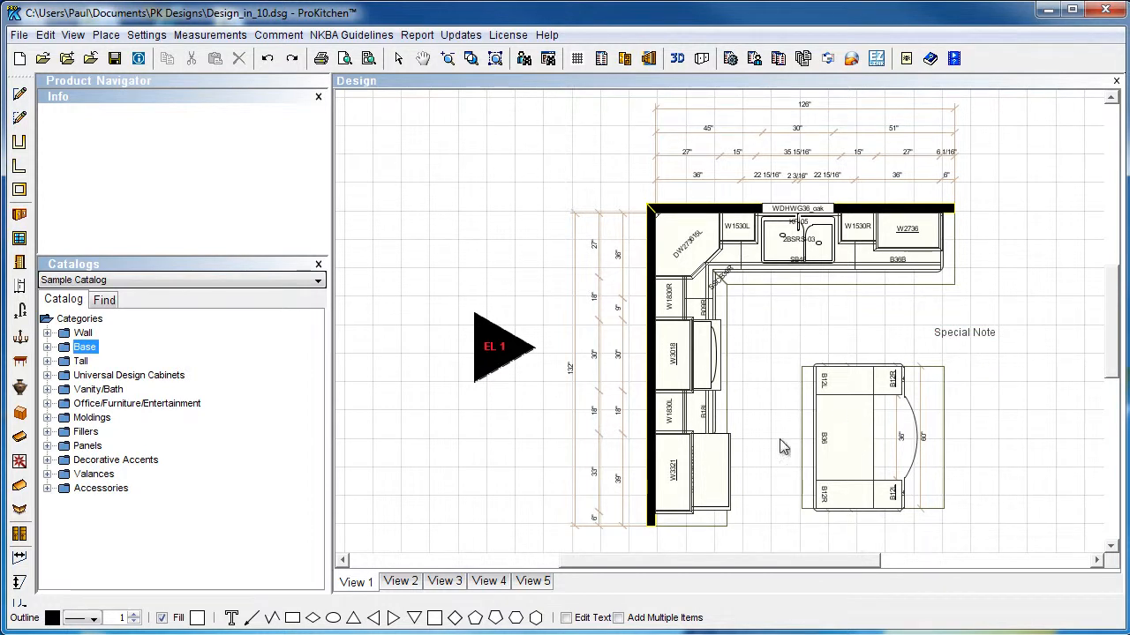
Step: Draw a comment line from the Special Note up to the end of the horizontal cabinet run, shifting its start just above the note
left_click(317, 620)
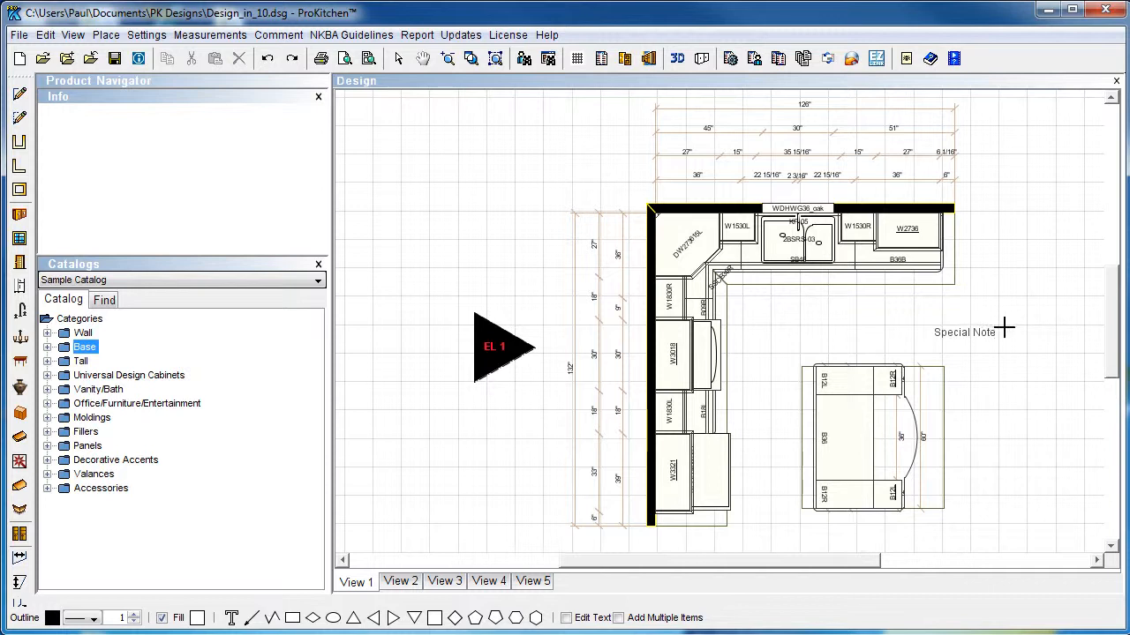
left_click_drag(970, 288, 959, 229)
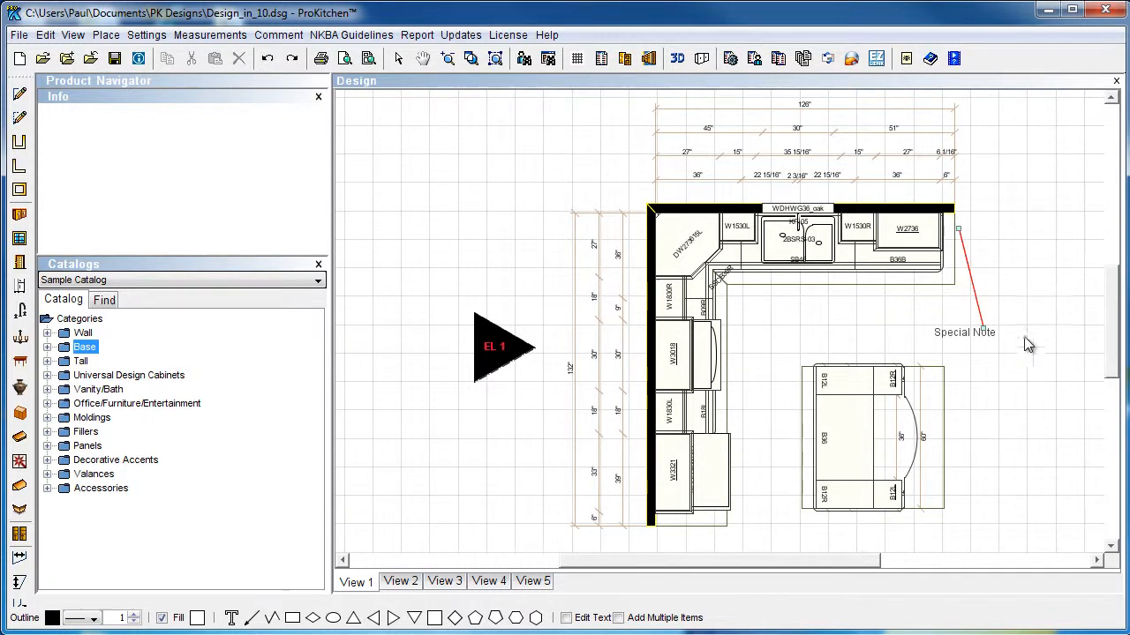
right_click(970, 271)
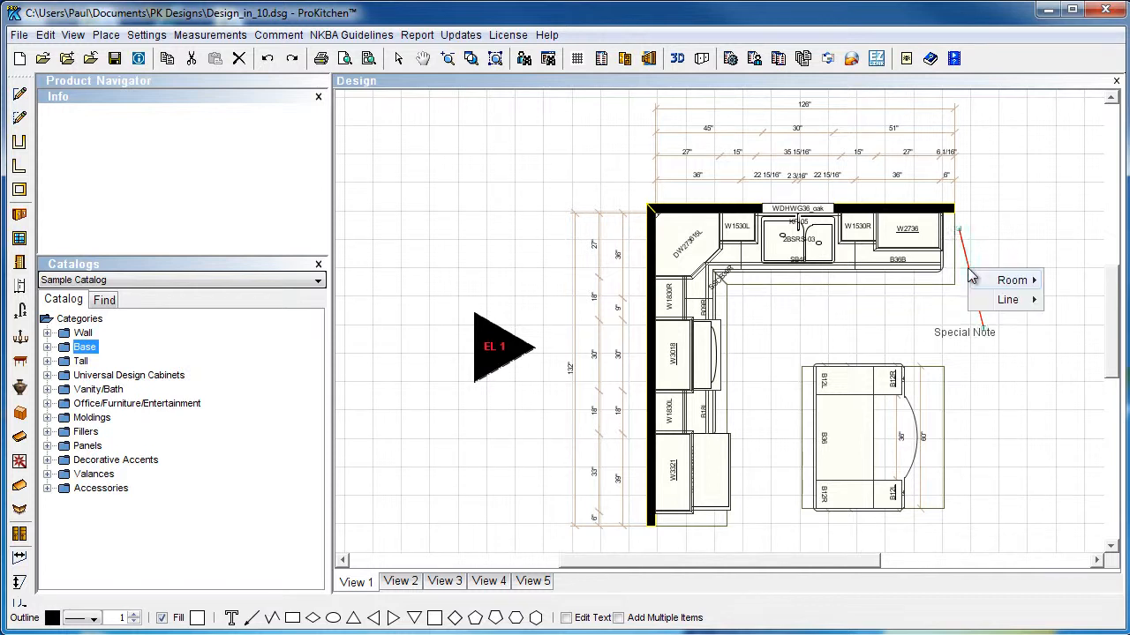
mouse_move(997, 302)
left_click_drag(856, 562, 886, 561)
right_click(899, 270)
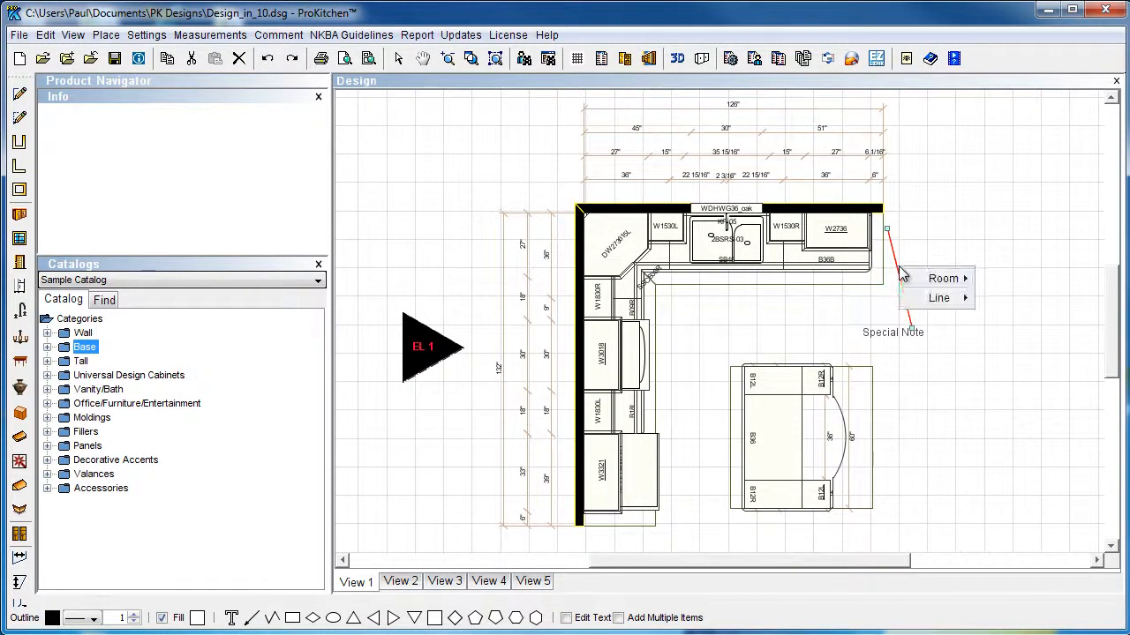
mouse_move(918, 298)
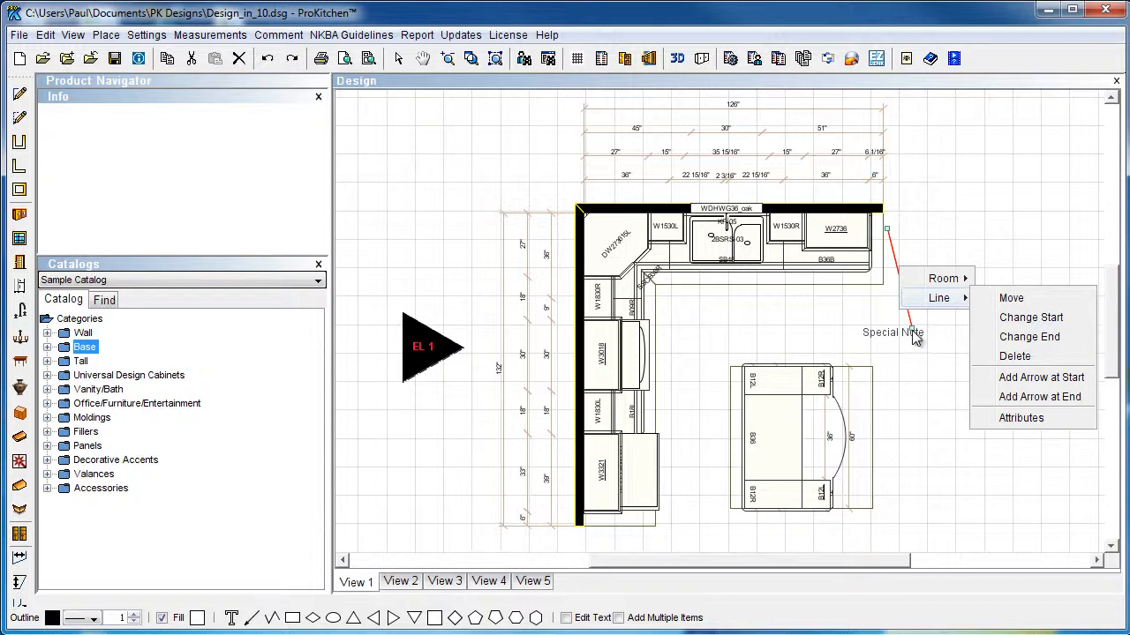
left_click(1015, 317)
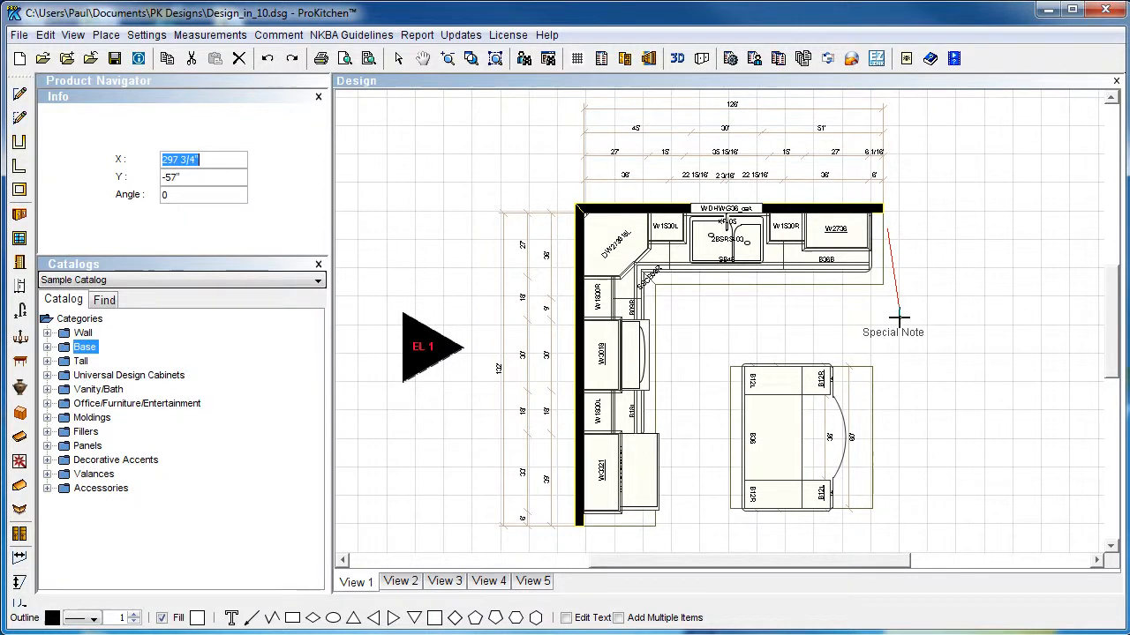
left_click(900, 318)
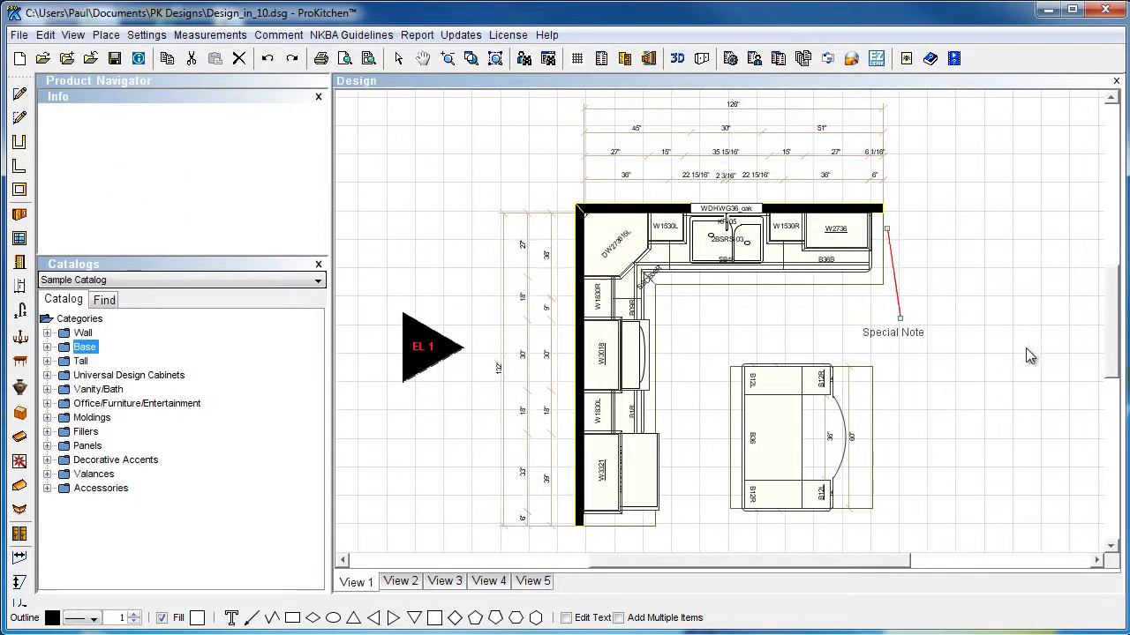
Step: Add an arrow at the end of the comment line, pointing at the cabinet run
right_click(895, 279)
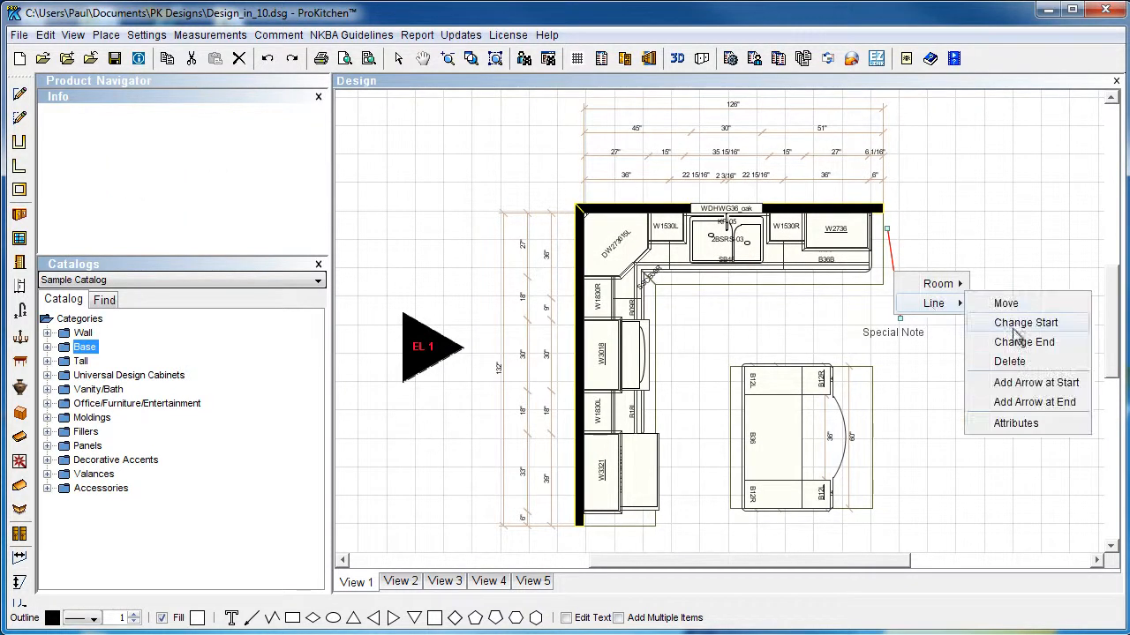
left_click(1024, 404)
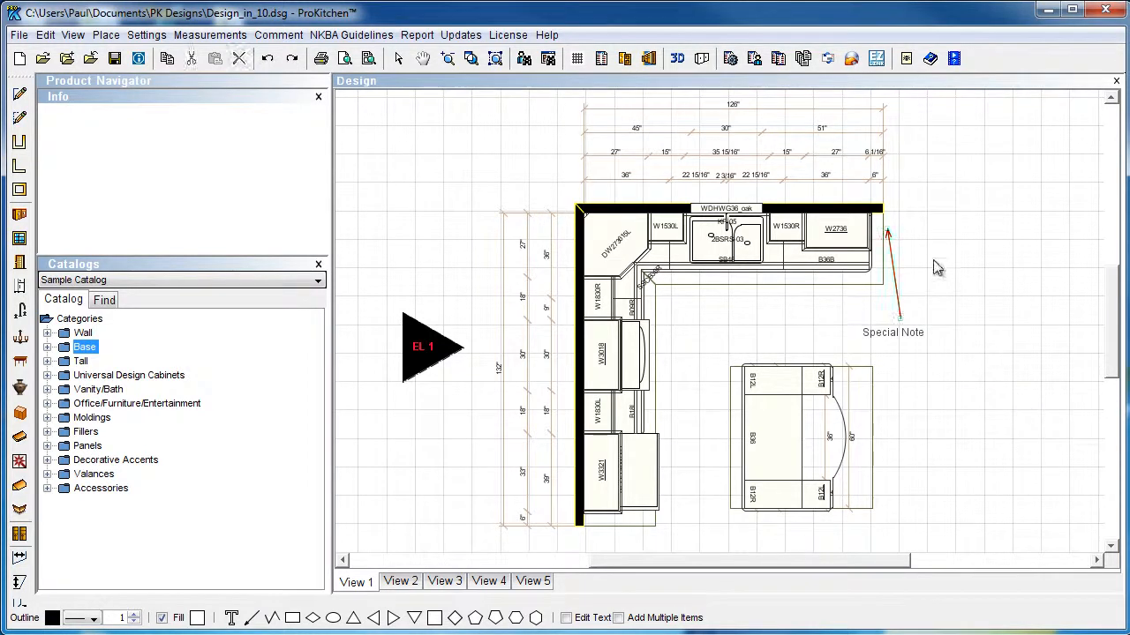
Step: Change the line style of the Special Note's arrowed comment line to dashed
right_click(901, 290)
mouse_move(937, 313)
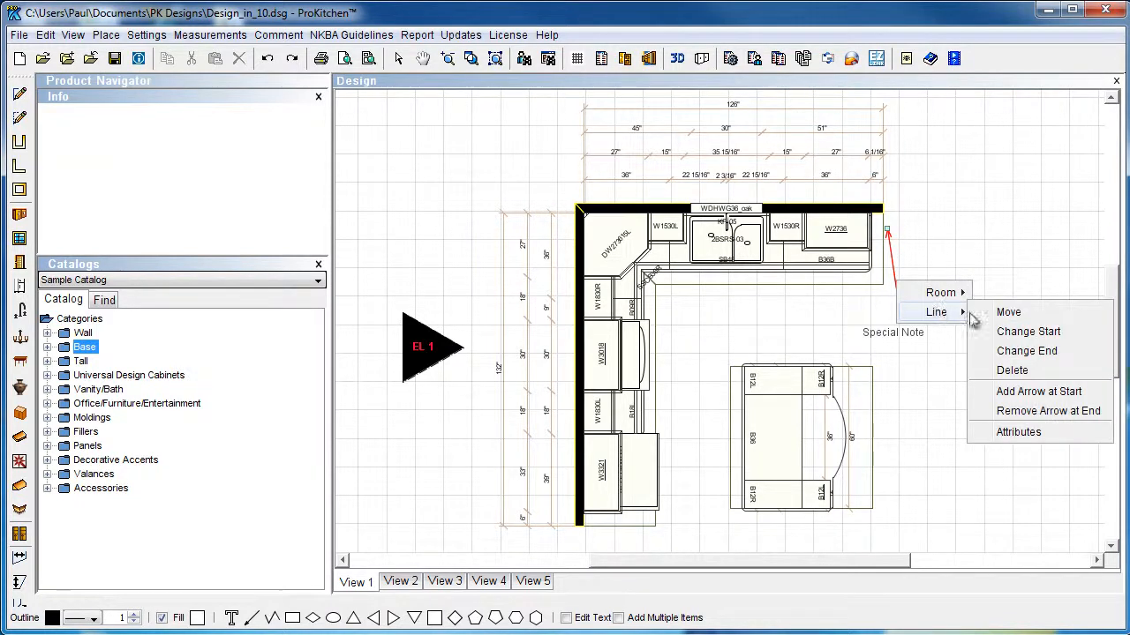
left_click(1017, 432)
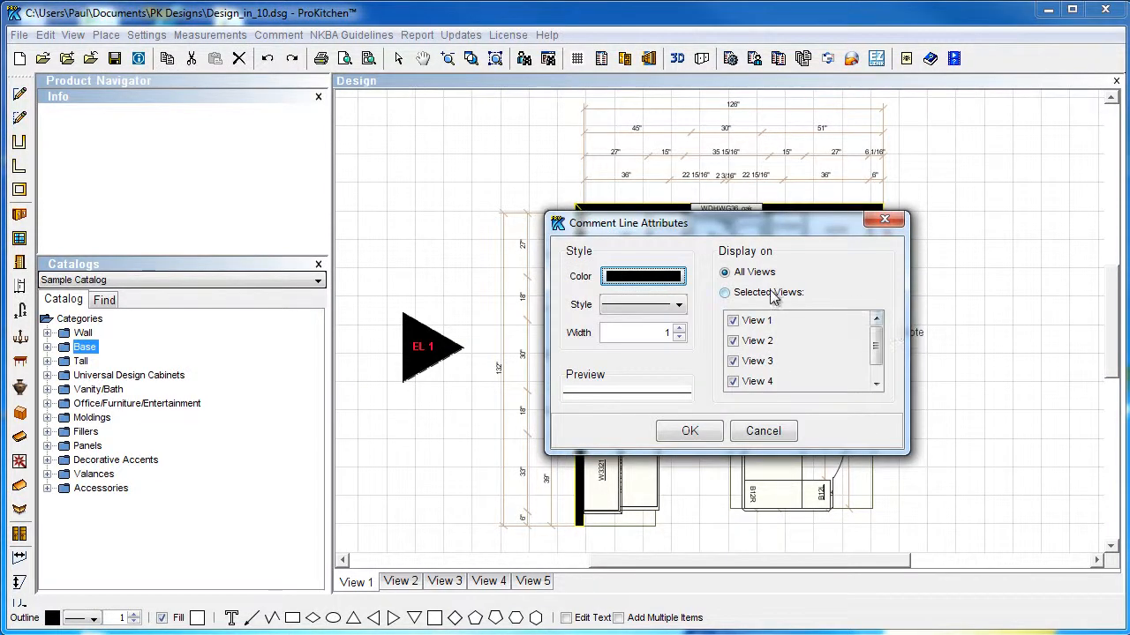
left_click(648, 305)
left_click(650, 360)
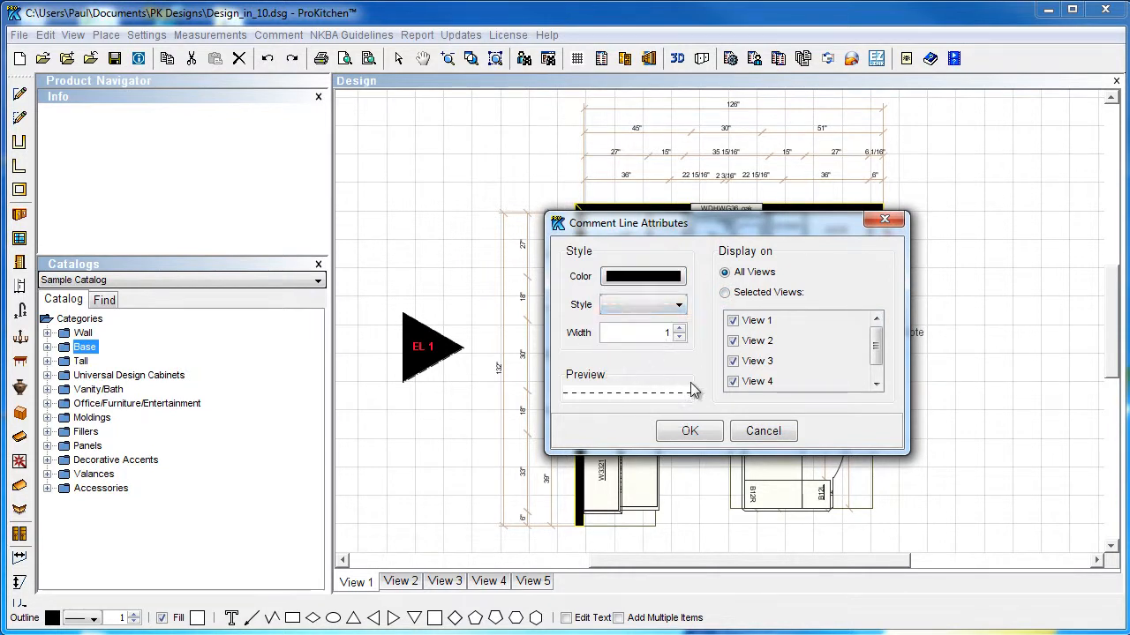
left_click(690, 433)
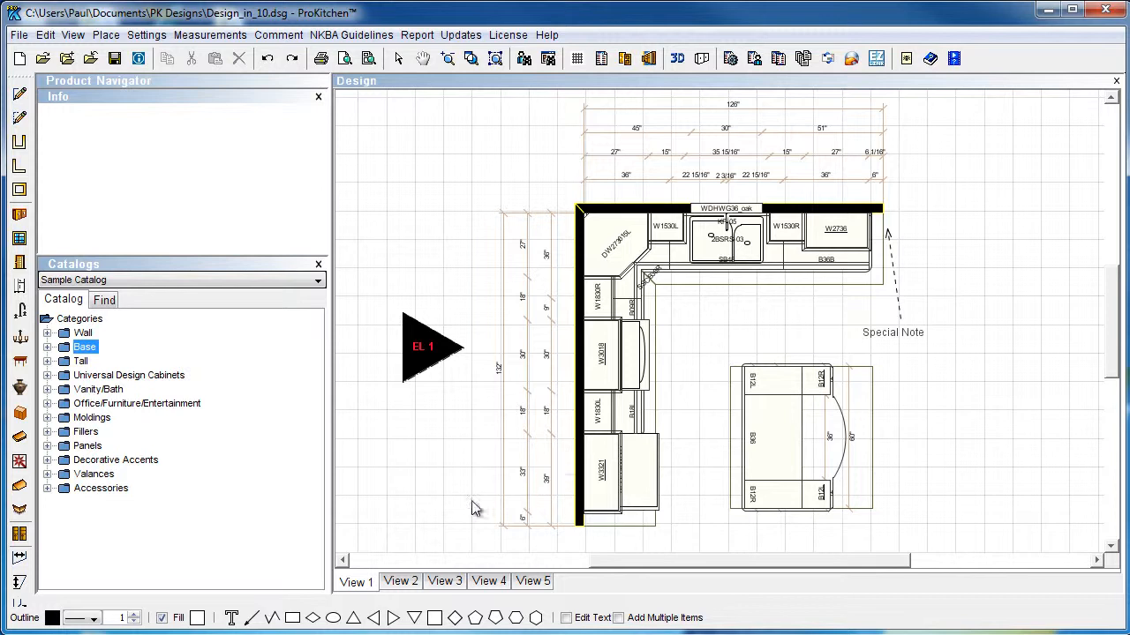
Step: Draw a zigzag schematic line of six connected segments across the island, ending above it near the Special Note
left_click(273, 618)
left_click(689, 516)
left_click(698, 389)
left_click(816, 464)
left_click(919, 412)
left_click(773, 352)
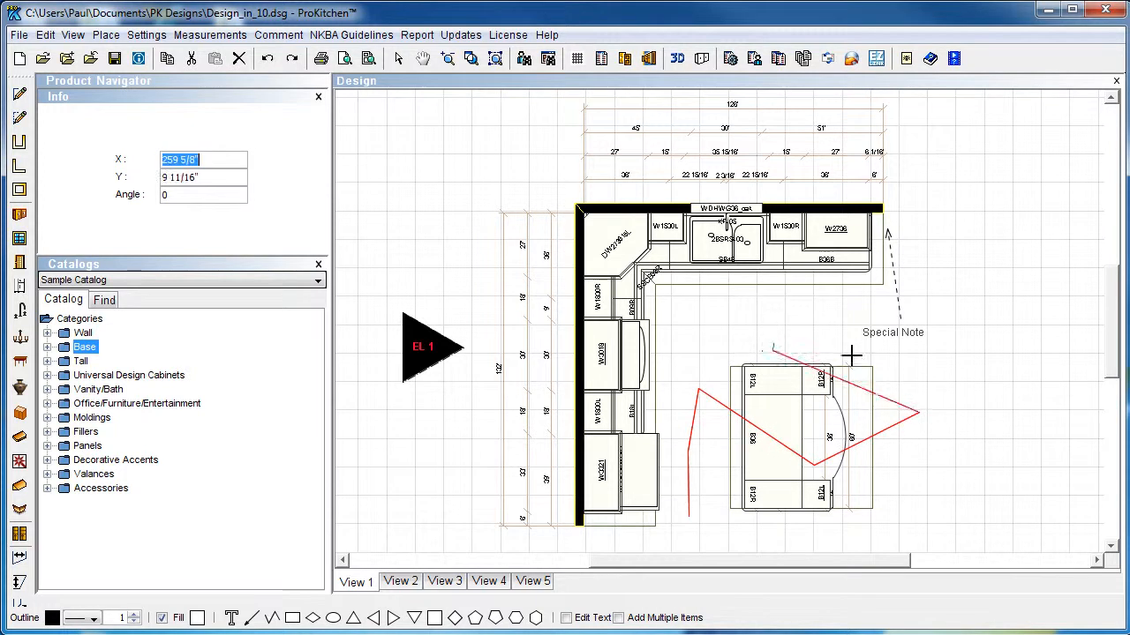
left_click(822, 318)
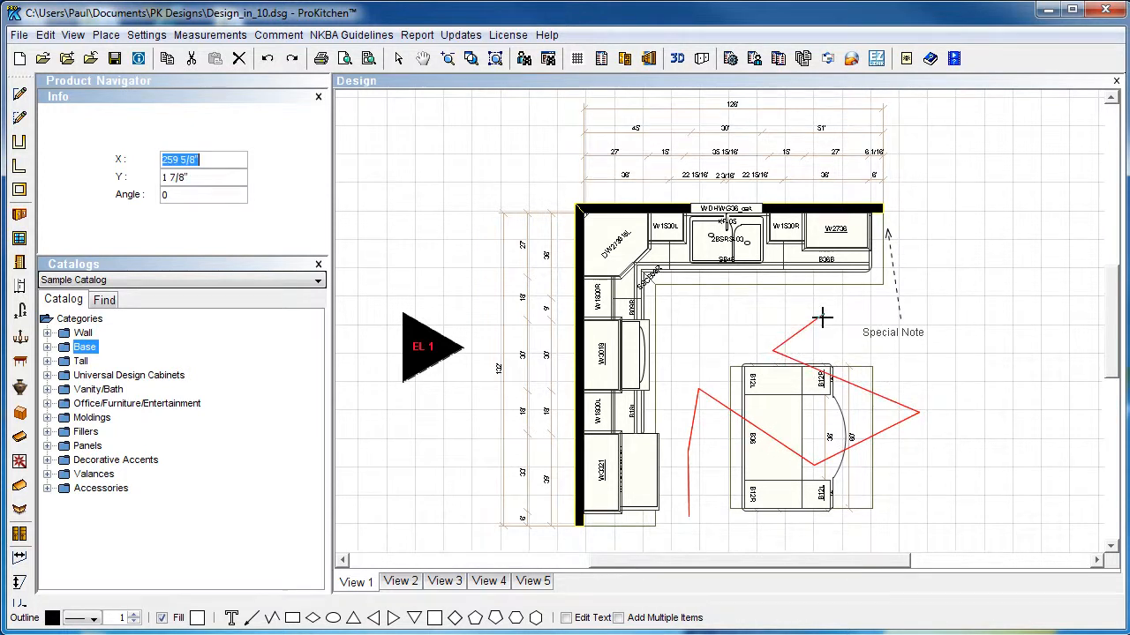
right_click(910, 369)
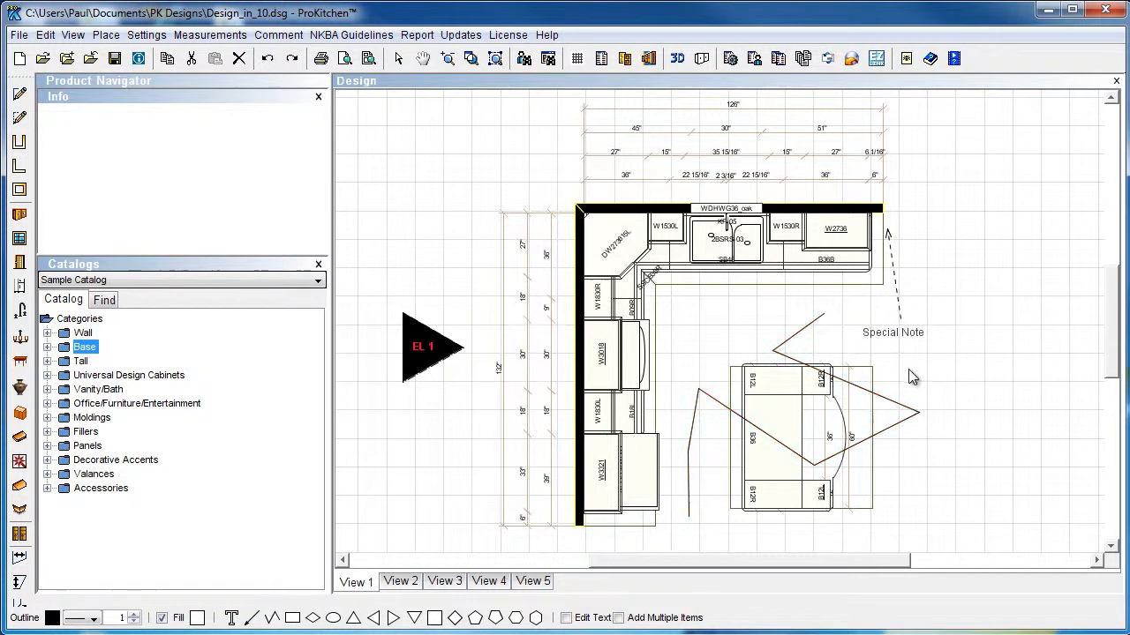
Step: Delete the zigzag schematic line crossing the island
right_click(888, 441)
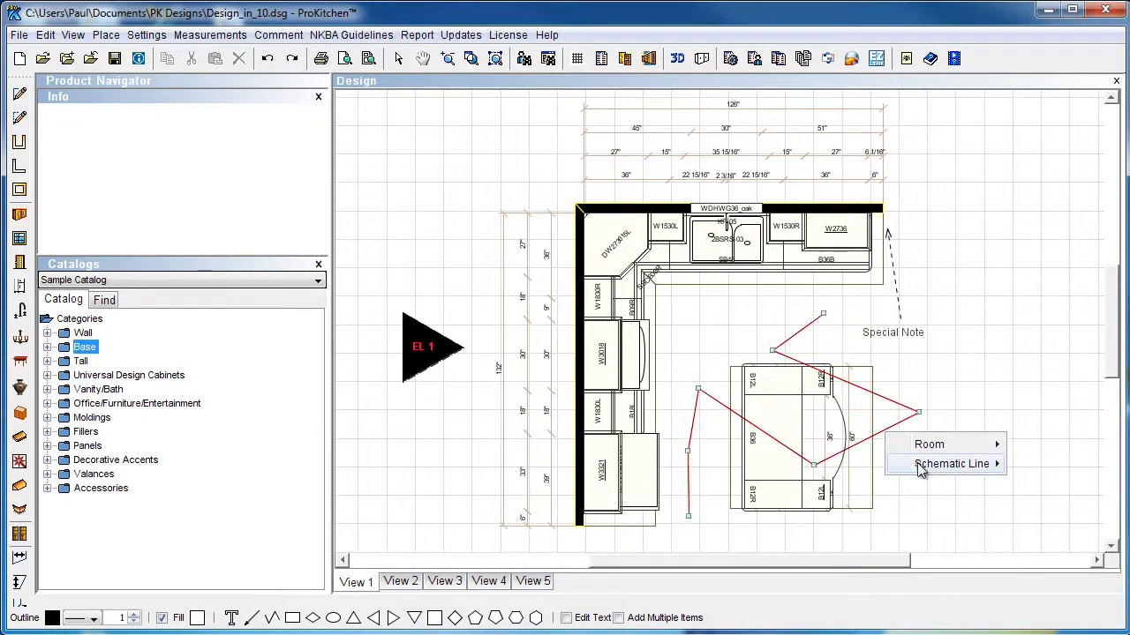
mouse_move(952, 463)
left_click(1046, 524)
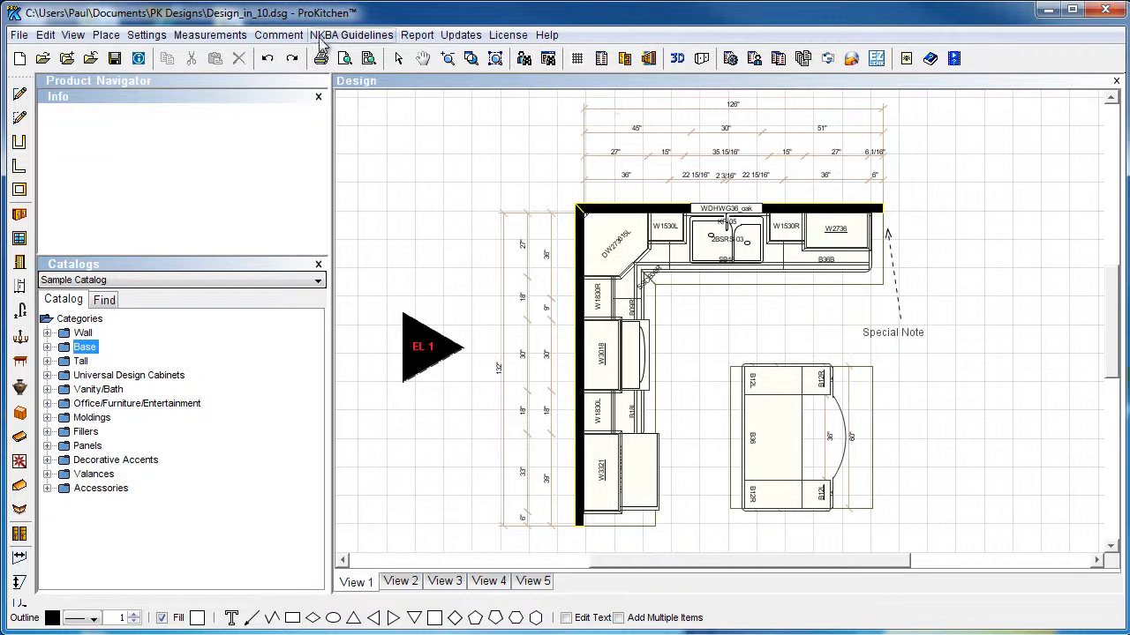
left_click(278, 34)
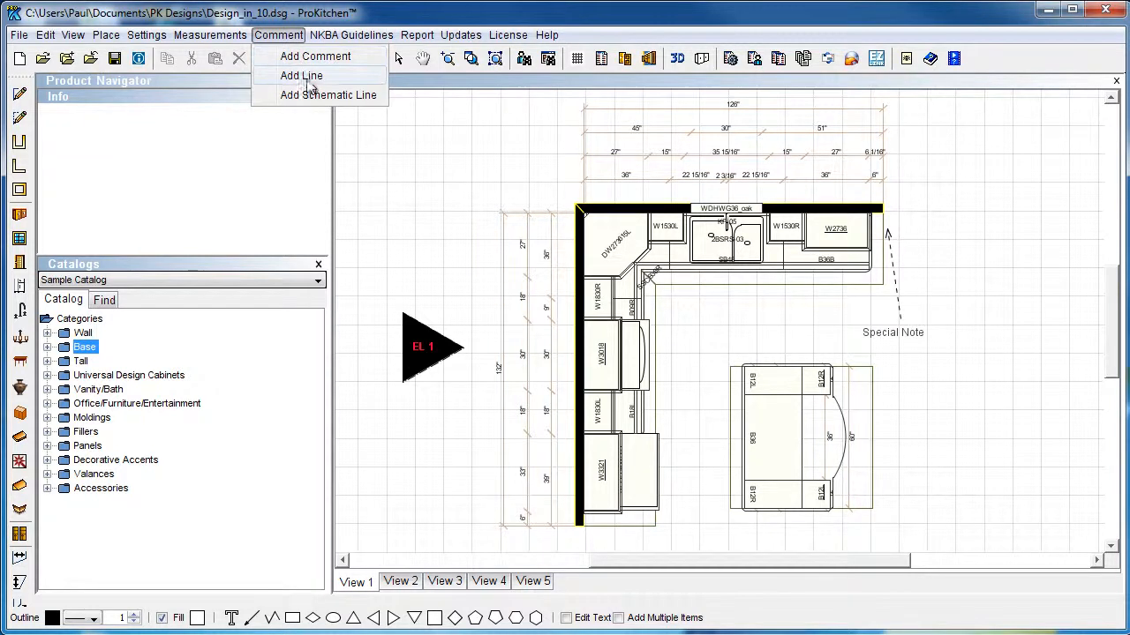
left_click(449, 233)
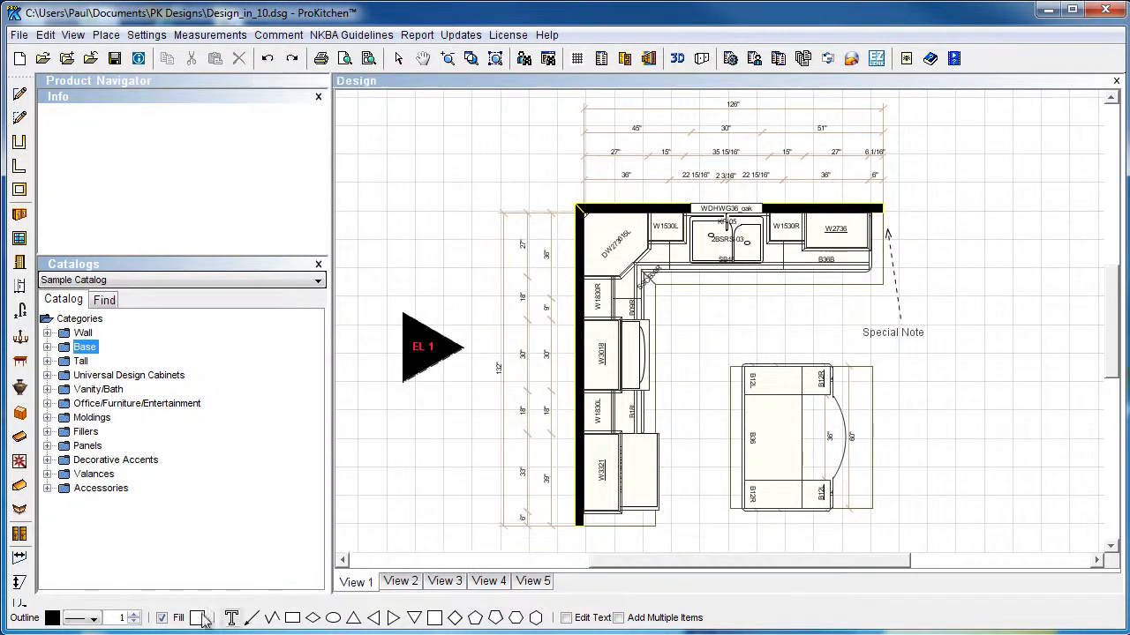